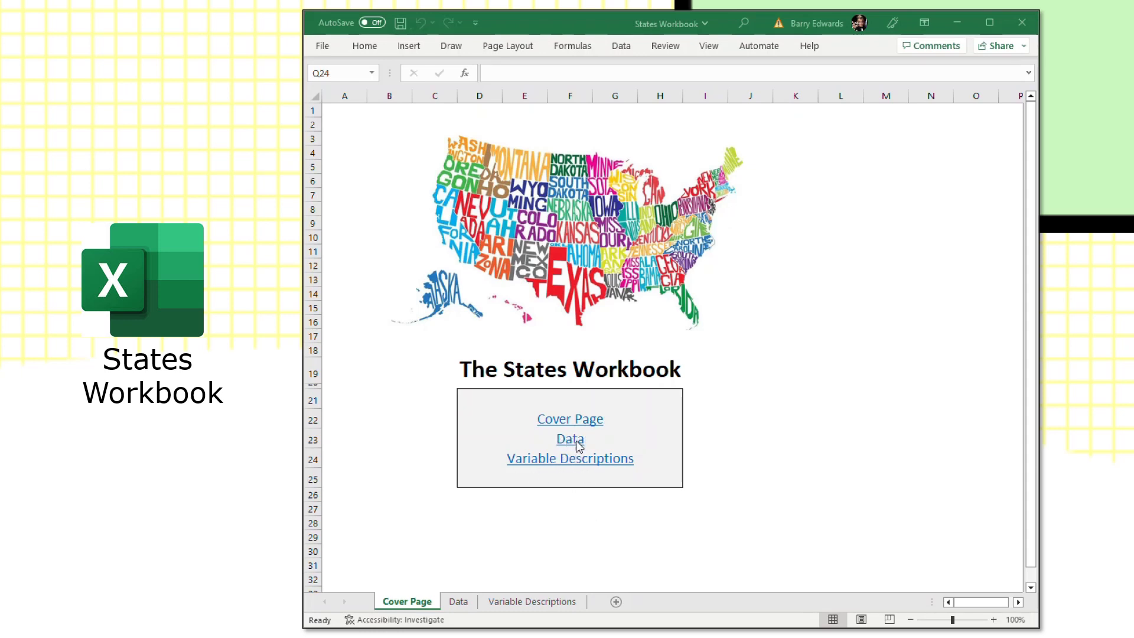
Browse the States Data sheet table, scrolling down and across toward columns like voter_id_law.
{"action": "left_click", "coordinate": [460, 602]}
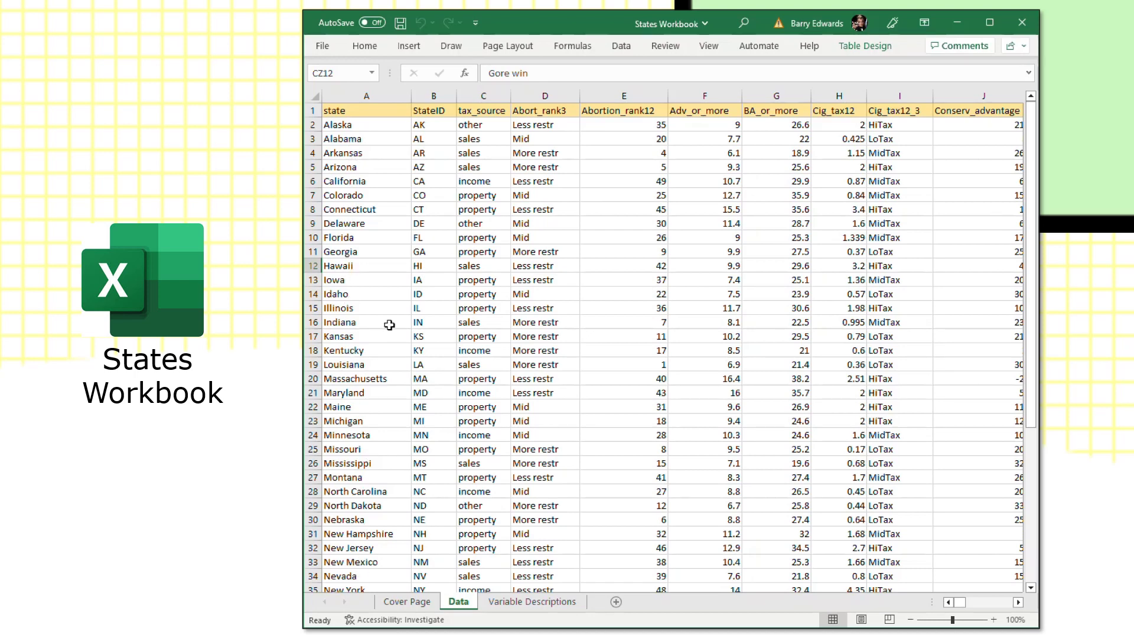
{"action": "scroll", "coordinate": [359, 454], "scroll_direction": "down", "scroll_amount": 9}
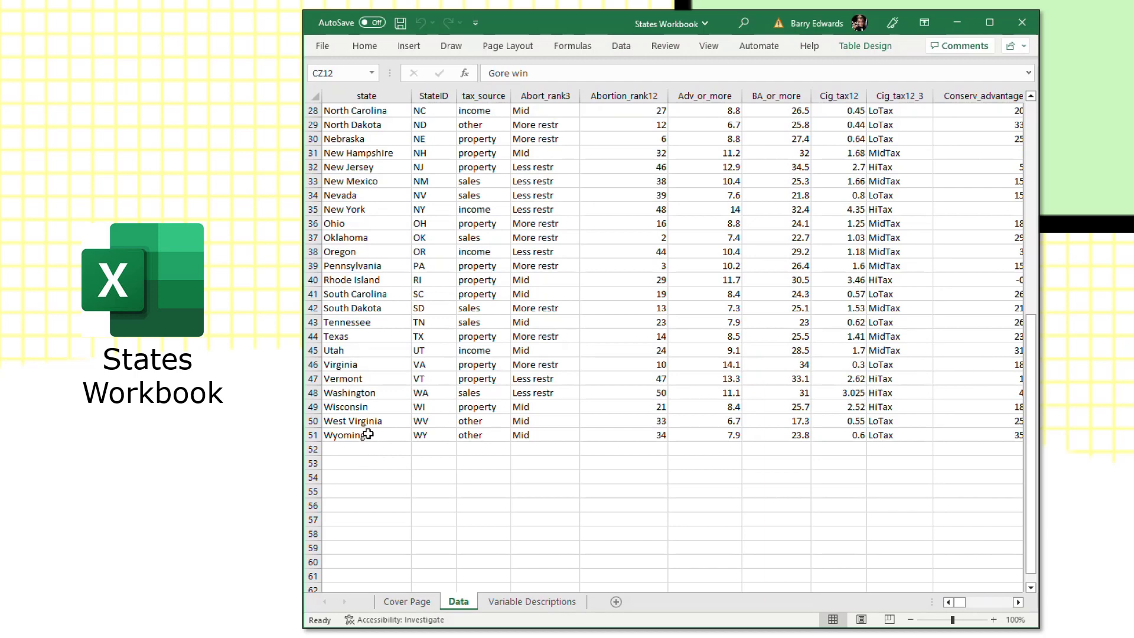
{"action": "scroll", "coordinate": [373, 442], "scroll_direction": "up", "scroll_amount": 9}
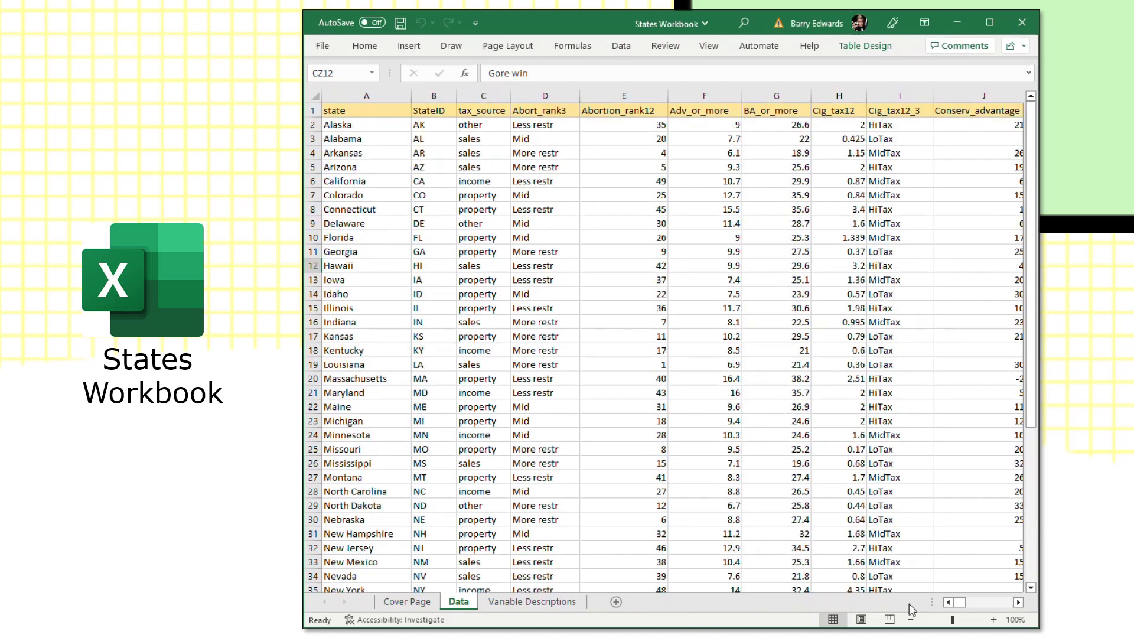
{"action": "mouse_move", "coordinate": [965, 609]}
{"action": "left_mouse_down"}
{"action": "mouse_move", "coordinate": [1012, 608]}
{"action": "mouse_move", "coordinate": [954, 607]}
{"action": "left_mouse_up"}
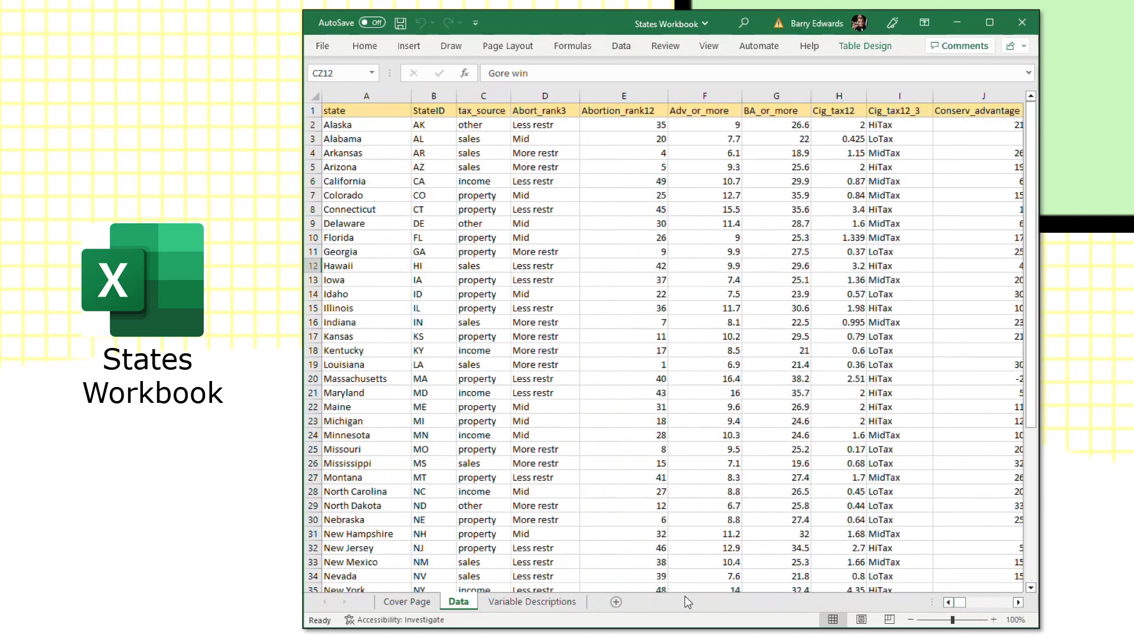
Scroll through the Variable Descriptions list of names, categories and descriptions, returning to Abort_rank3.
{"action": "left_click", "coordinate": [529, 602]}
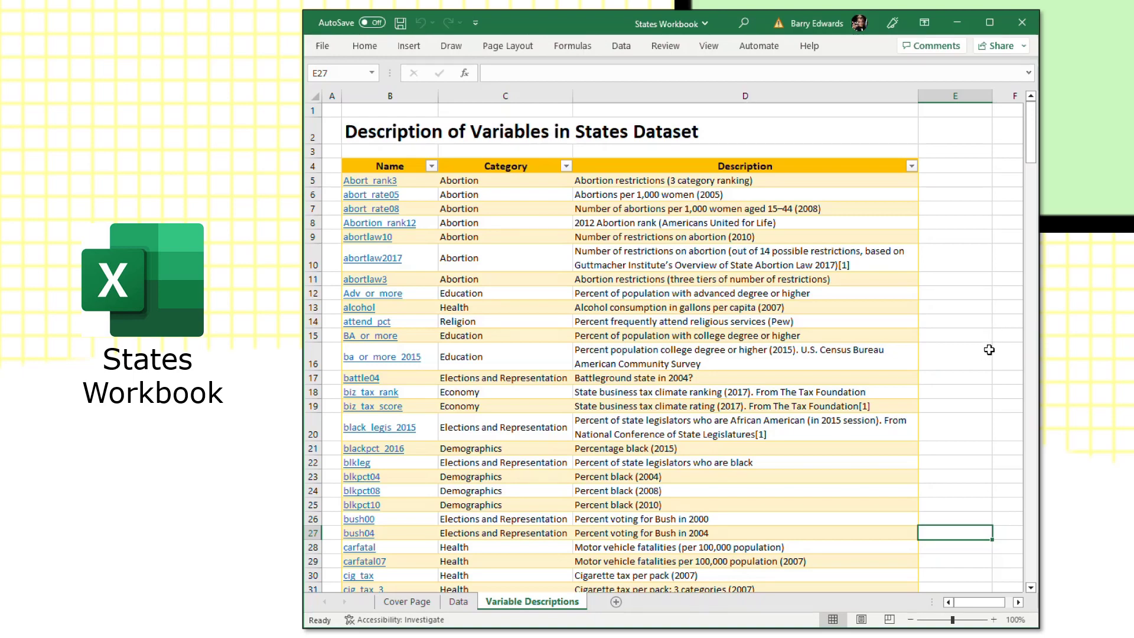
{"action": "scroll", "coordinate": [979, 361], "scroll_direction": "down", "scroll_amount": 5}
{"action": "scroll", "coordinate": [975, 372], "scroll_direction": "down", "scroll_amount": 15}
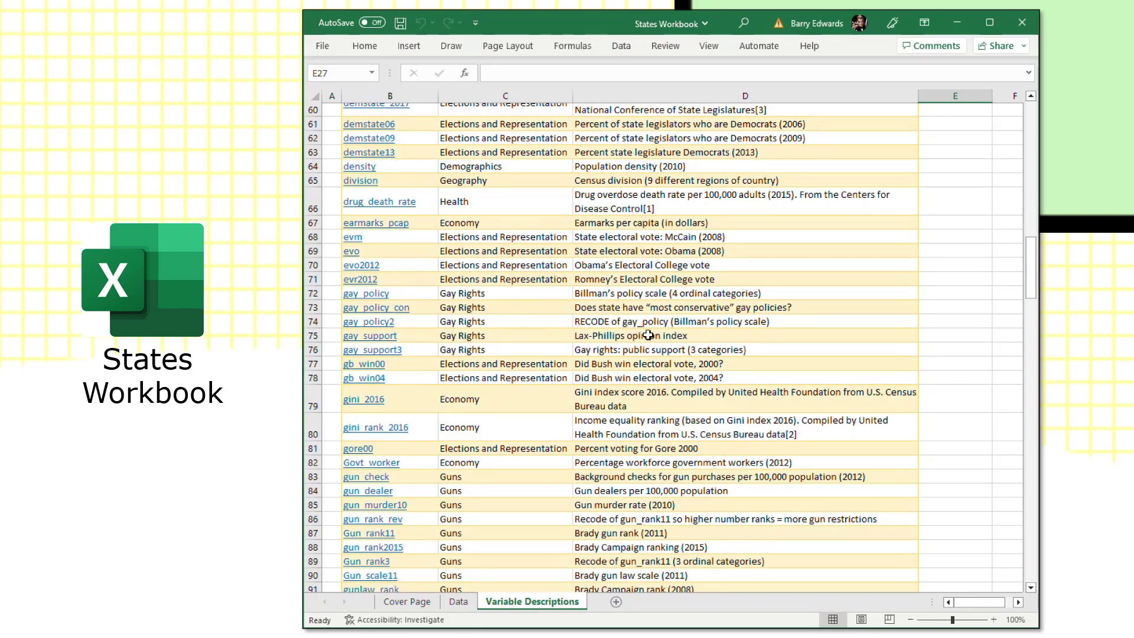
{"action": "scroll", "coordinate": [661, 378], "scroll_direction": "up", "scroll_amount": 18}
{"action": "scroll", "coordinate": [671, 395], "scroll_direction": "up", "scroll_amount": 2}
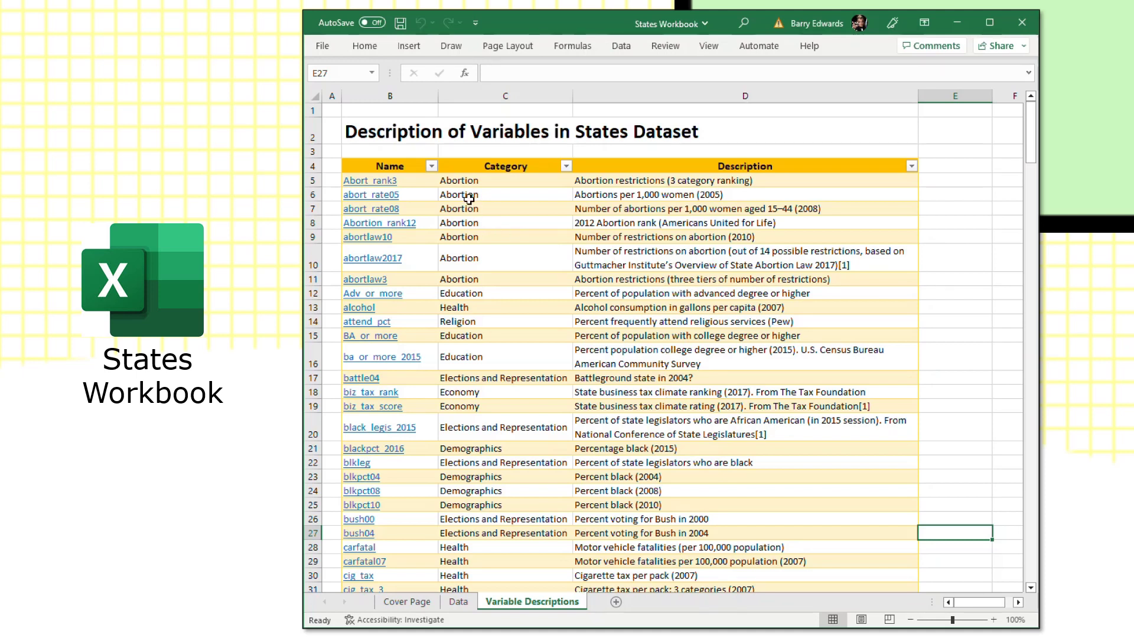
Filter the Category column to Courts only, leaving 12 of 204 variables.
{"action": "left_click", "coordinate": [566, 167]}
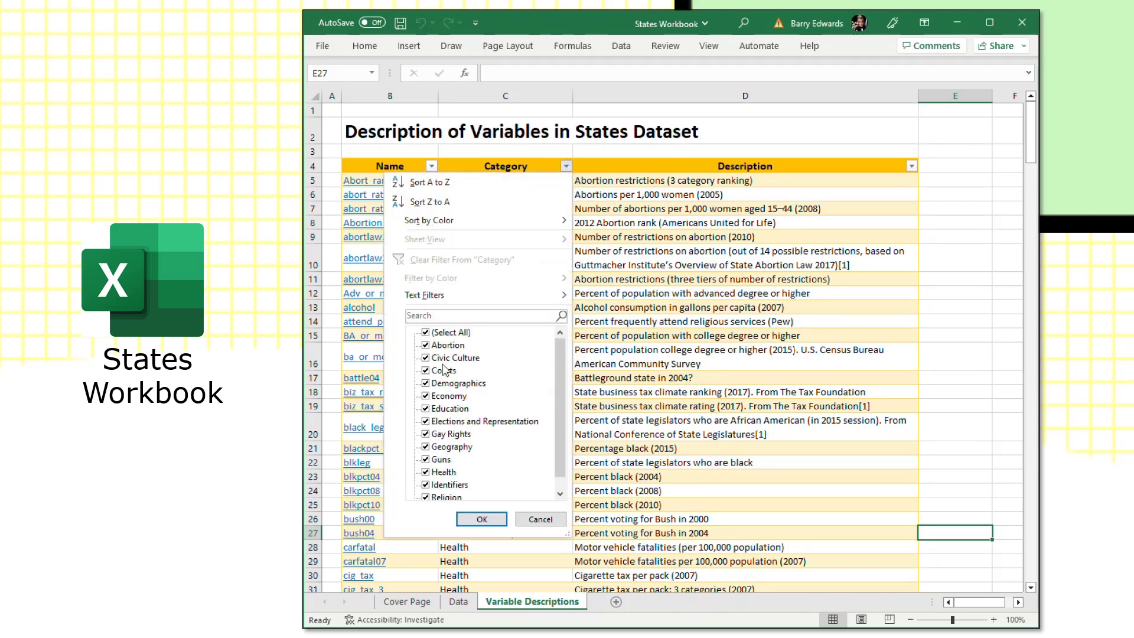
{"action": "left_click", "coordinate": [426, 333]}
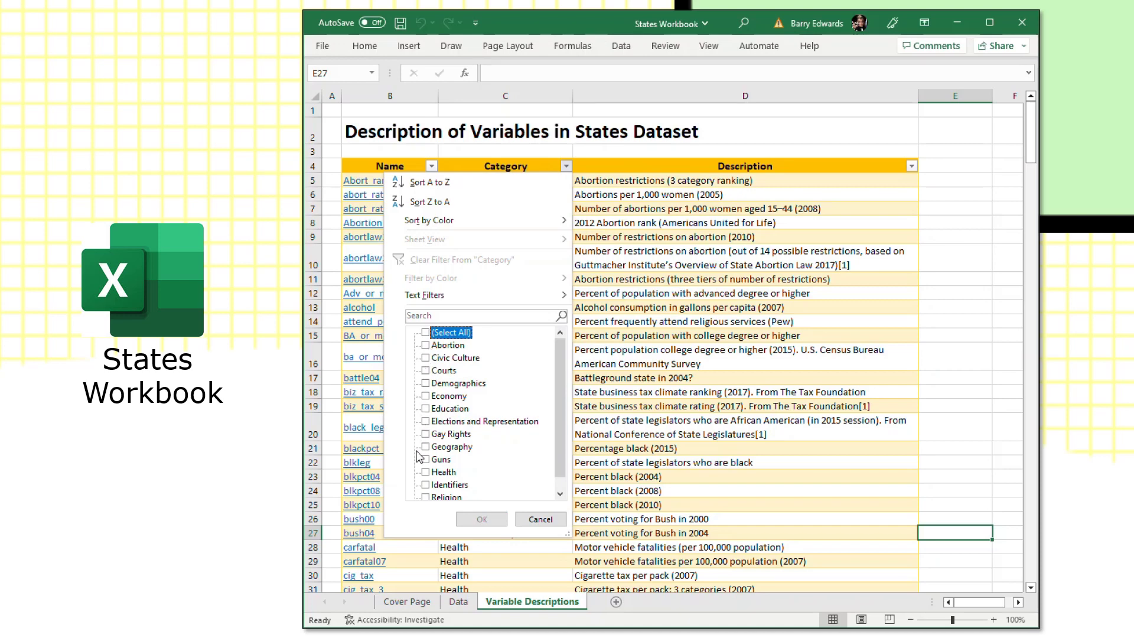
{"action": "left_click", "coordinate": [426, 371]}
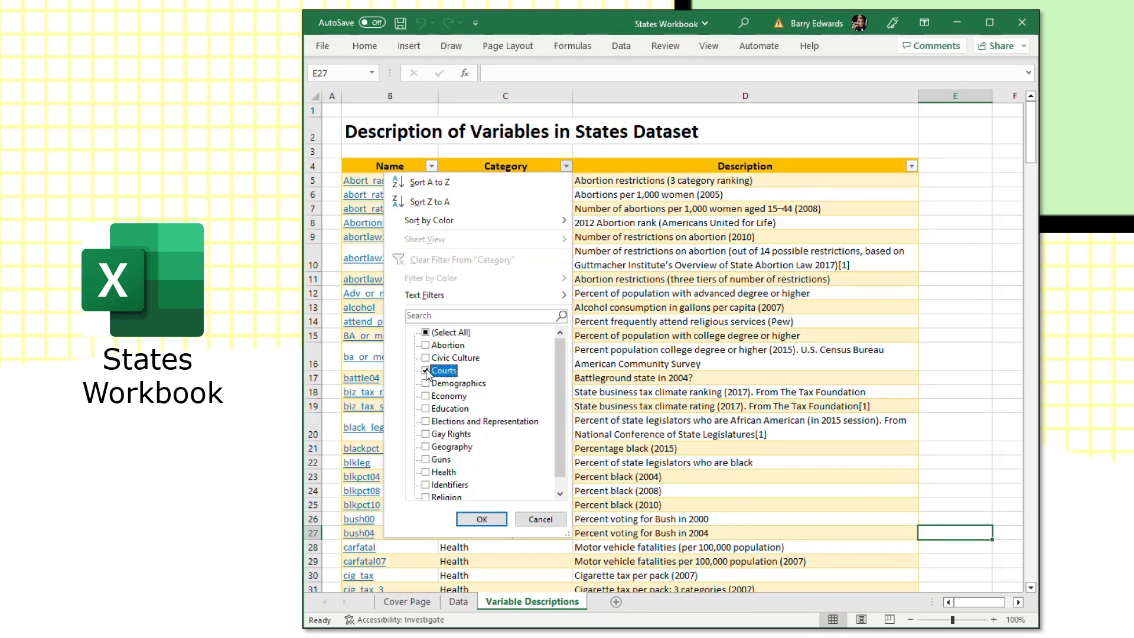
{"action": "left_click", "coordinate": [481, 519]}
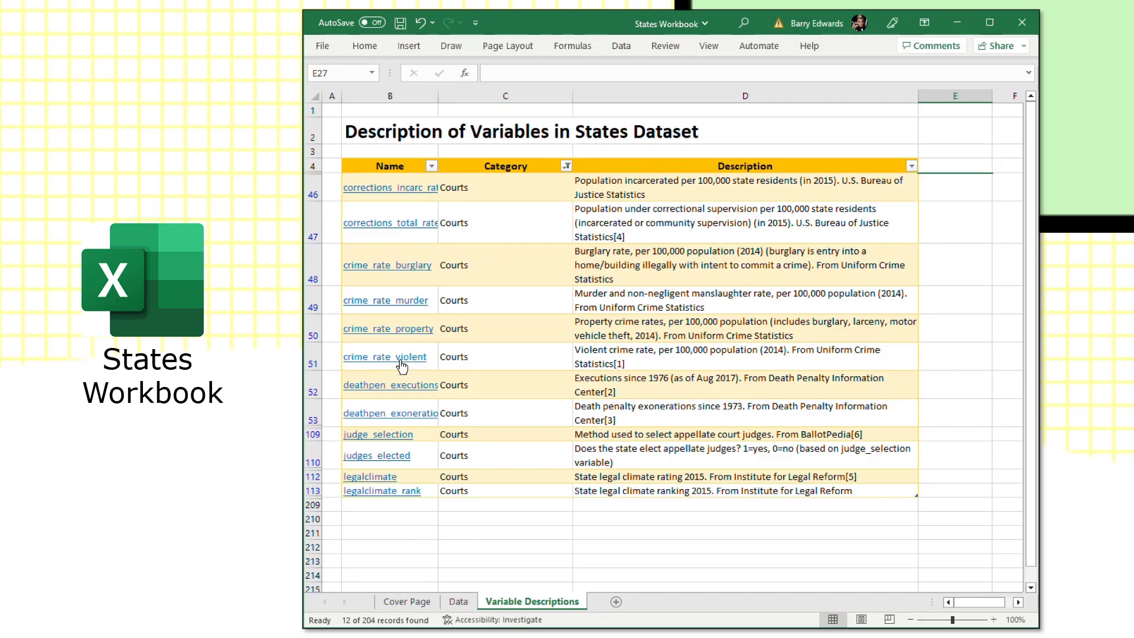
Follow the crime_rate_violent link to column CA on the Data sheet and browse it.
{"action": "mouse_move", "coordinate": [396, 364]}
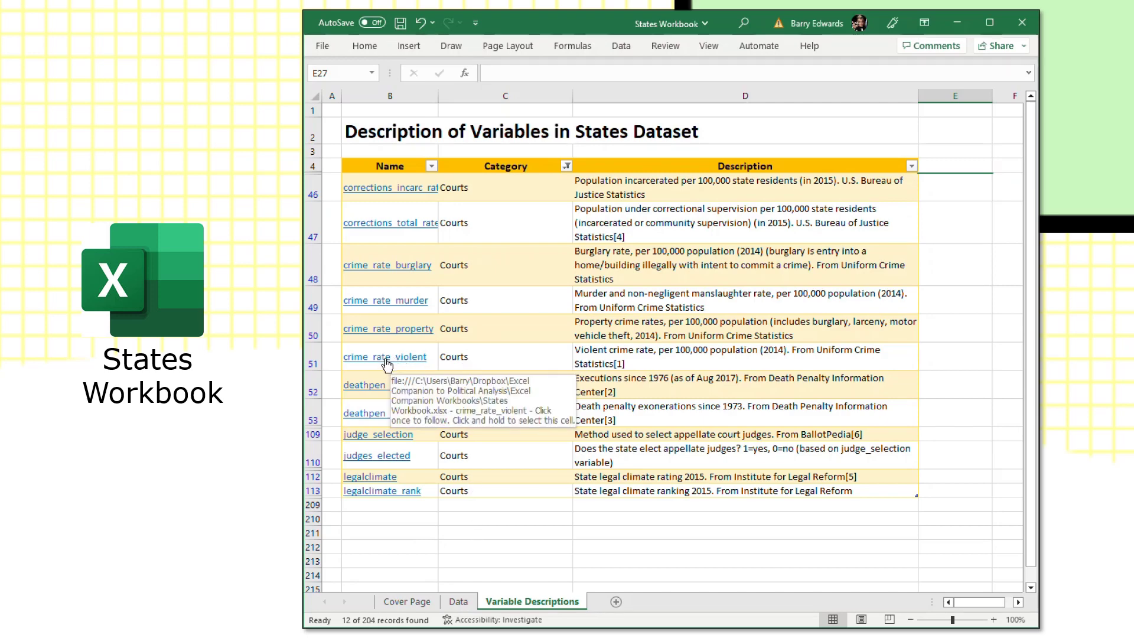
{"action": "left_click", "coordinate": [386, 364]}
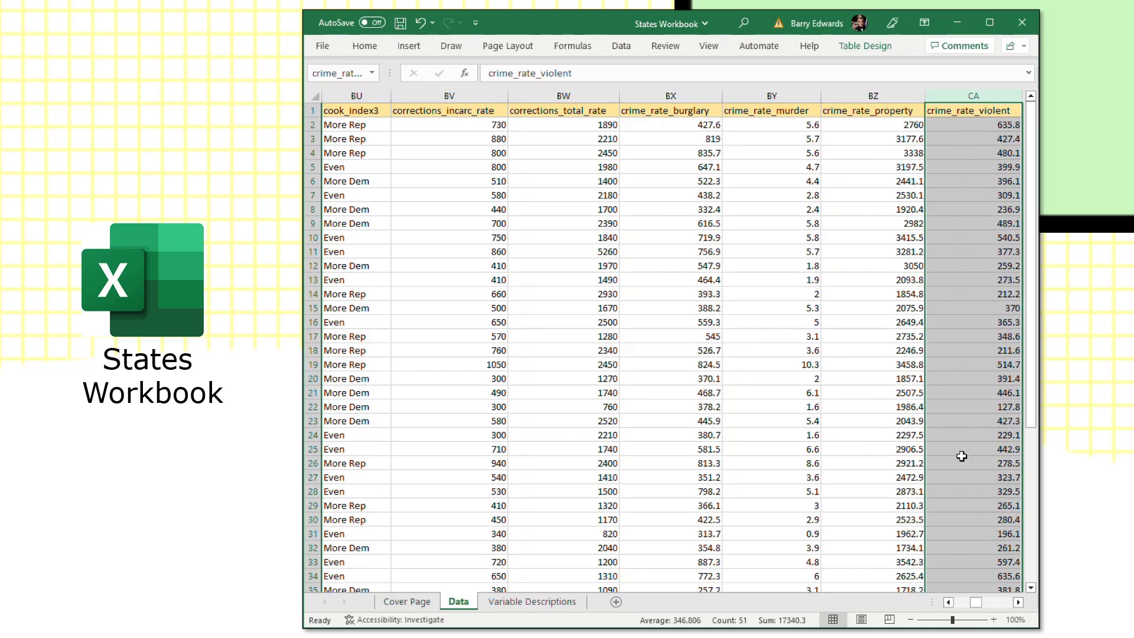
{"action": "scroll", "coordinate": [962, 456], "scroll_direction": "down", "scroll_amount": 9}
{"action": "scroll", "coordinate": [970, 452], "scroll_direction": "up", "scroll_amount": 6}
{"action": "scroll", "coordinate": [970, 452], "scroll_direction": "up", "scroll_amount": 3}
Switch between the Variable Descriptions and Data sheets, ending back on Variable Descriptions.
{"action": "left_click", "coordinate": [532, 602]}
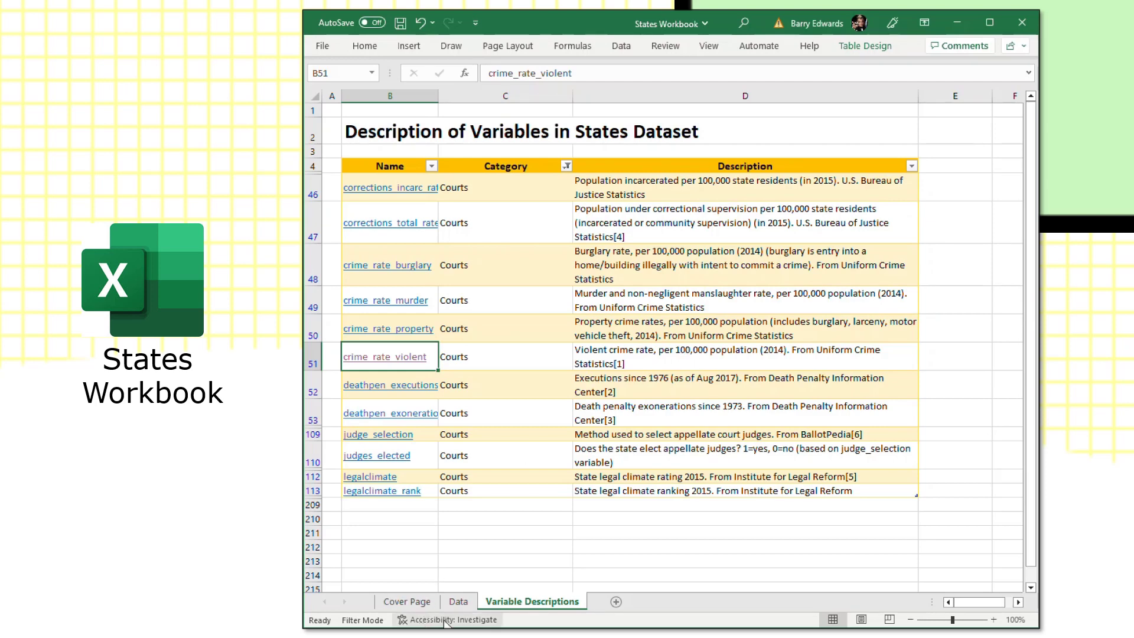
{"action": "left_click", "coordinate": [457, 601]}
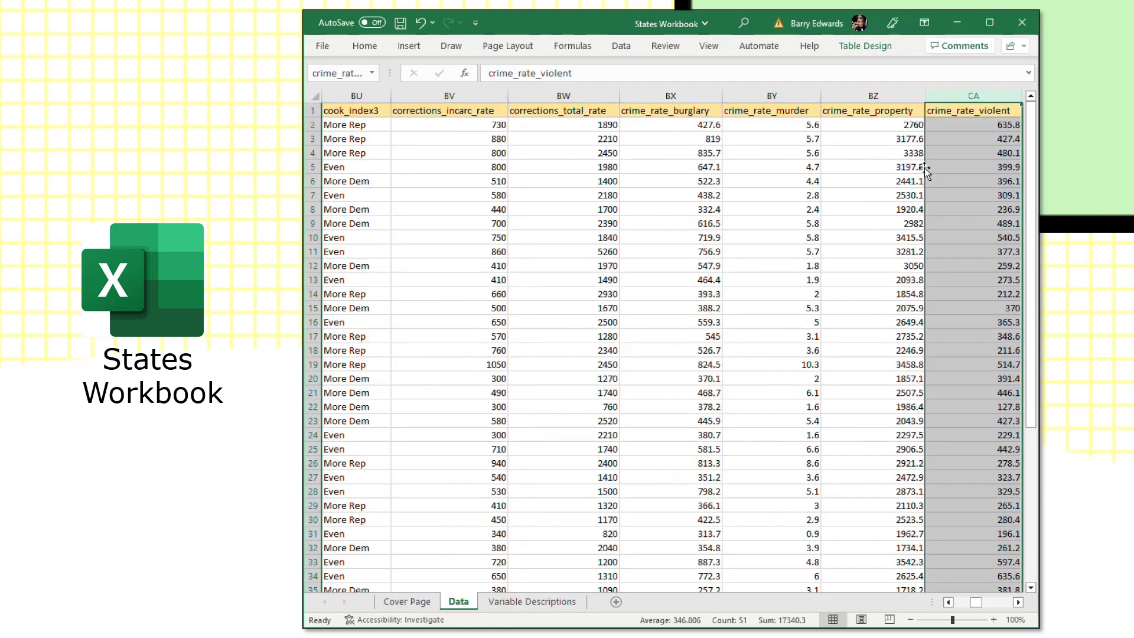
{"action": "left_click", "coordinate": [1018, 601]}
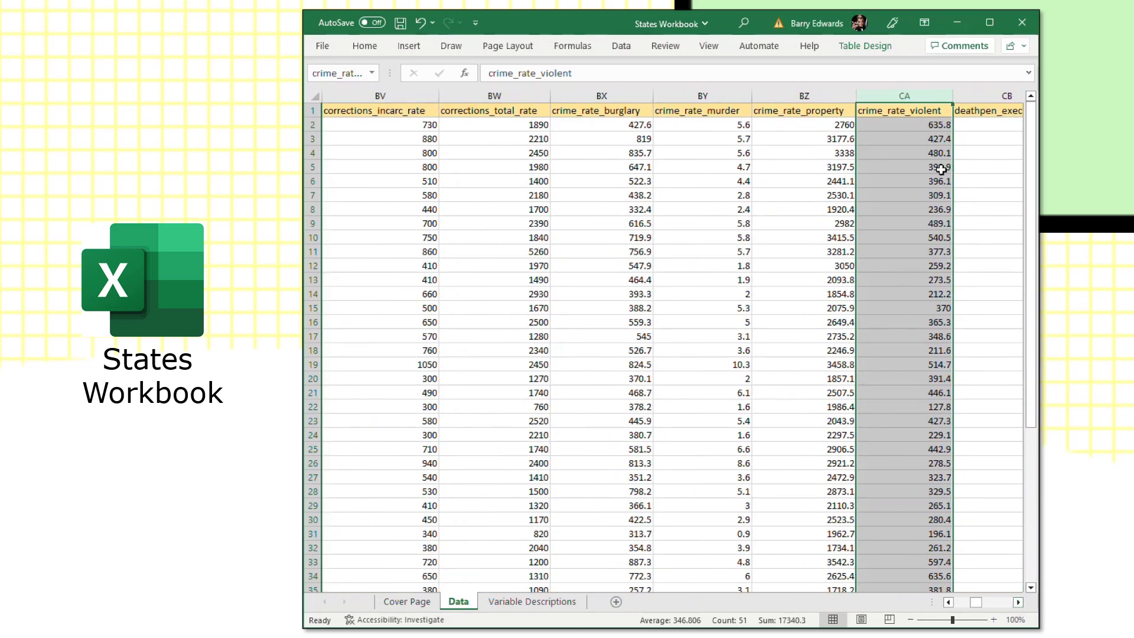
{"action": "left_click", "coordinate": [507, 603]}
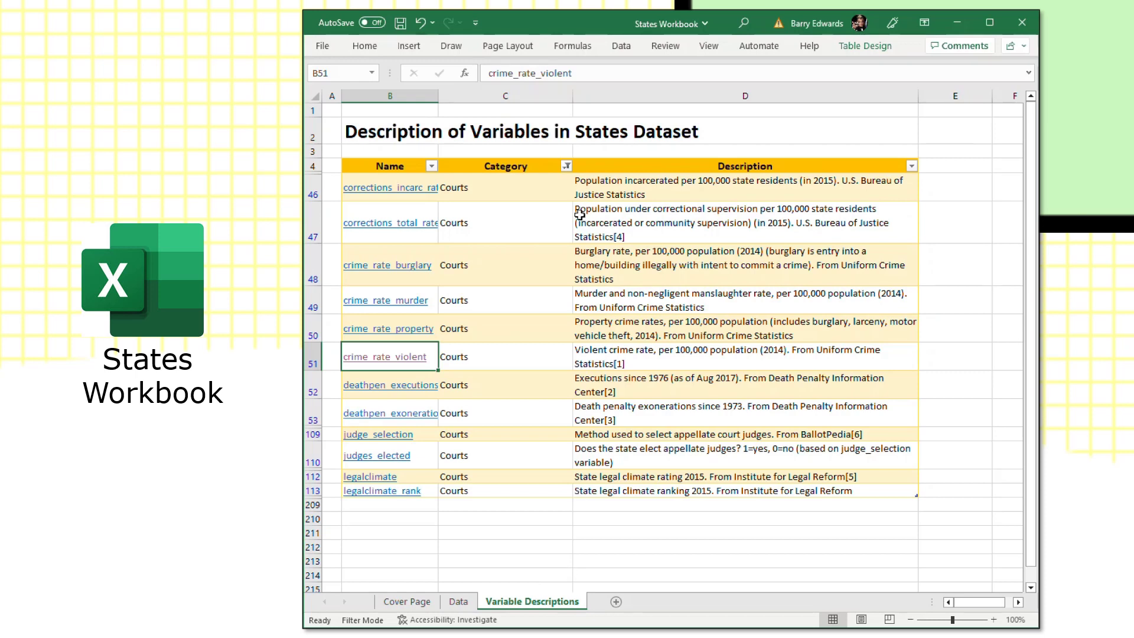
Reselect all categories in the Category filter, then go to the Cover Page sheet.
{"action": "left_click", "coordinate": [566, 166]}
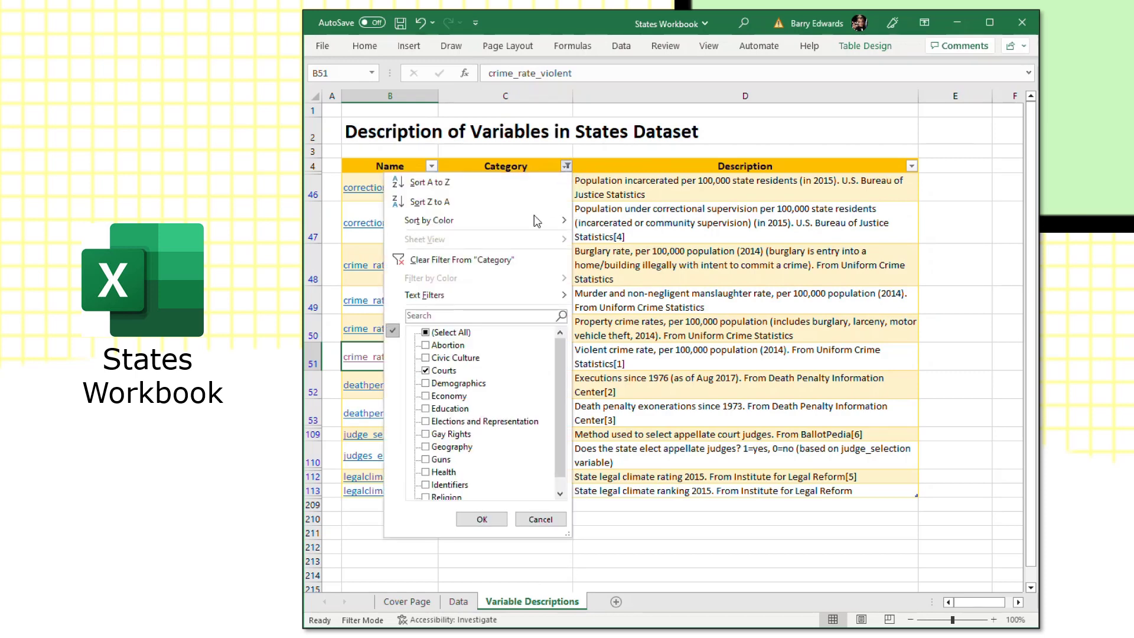
{"action": "left_click", "coordinate": [425, 333]}
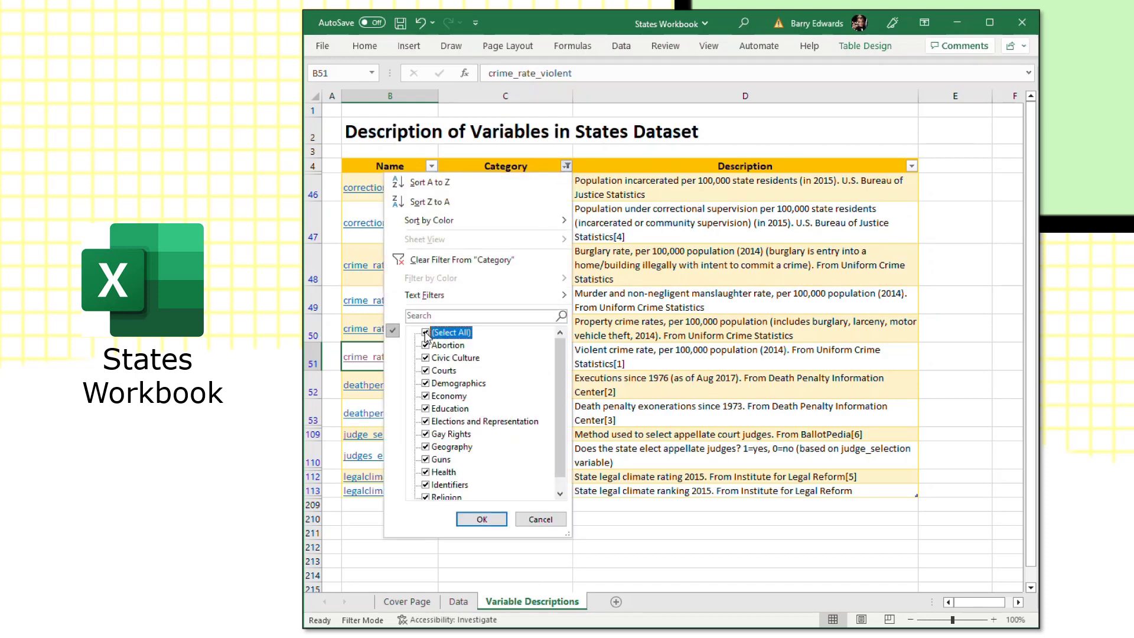
{"action": "left_click", "coordinate": [482, 519]}
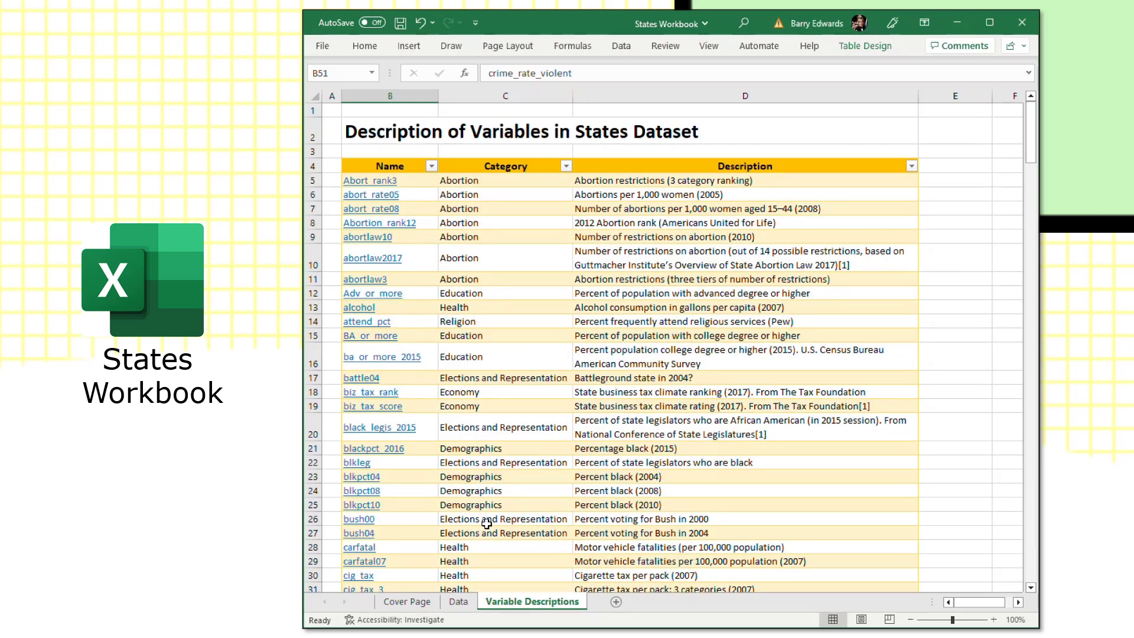
{"action": "left_click", "coordinate": [415, 602]}
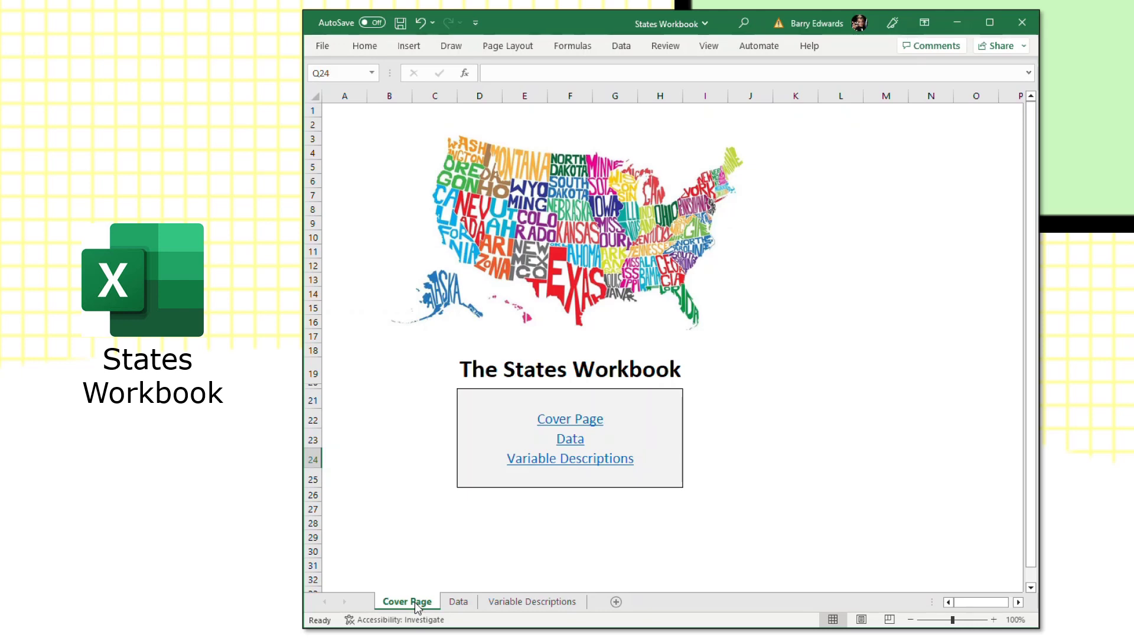
Revisit the Variable Descriptions and Data sheets, scroll back to column A, and return to the Cover Page.
{"action": "left_click", "coordinate": [547, 602]}
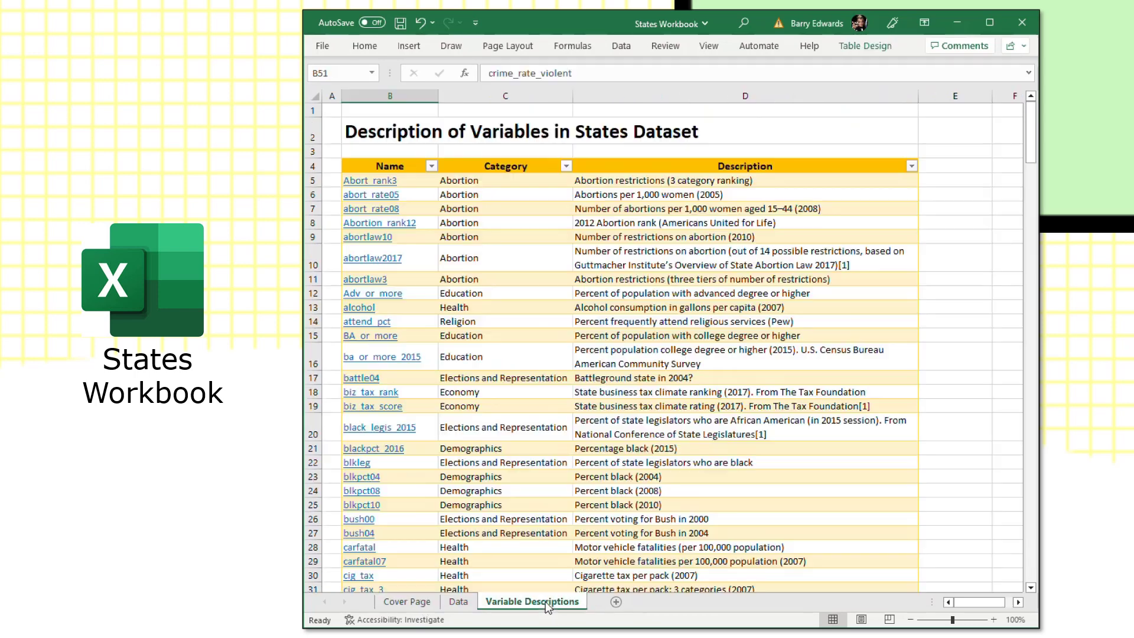
{"action": "left_click", "coordinate": [456, 605]}
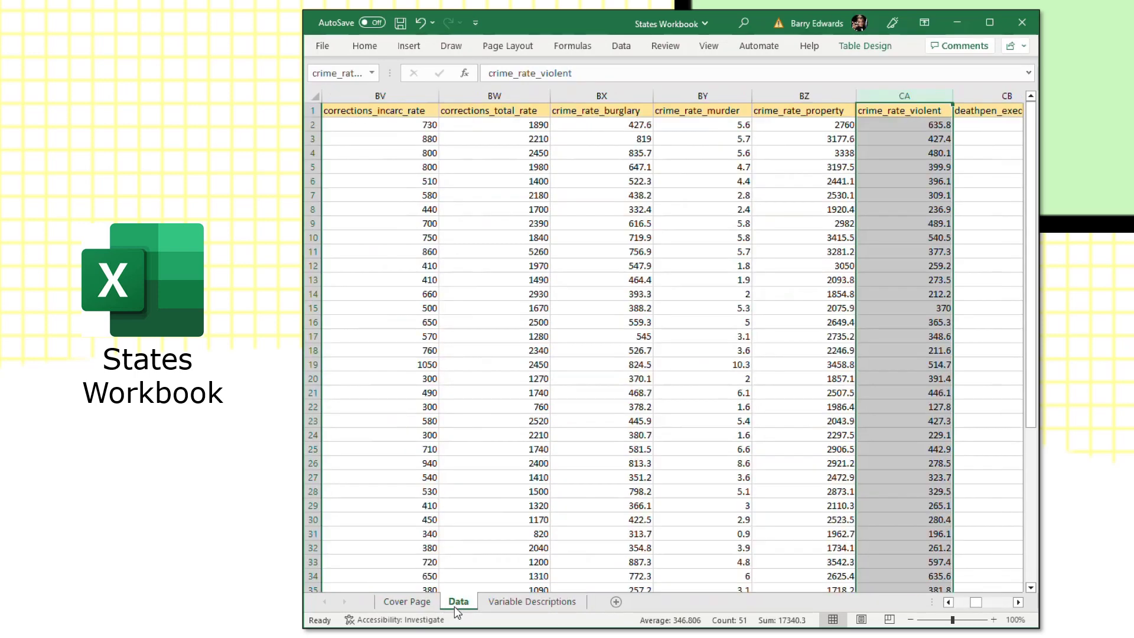
{"action": "left_click_drag", "start_coordinate": [976, 602], "coordinate": [942, 608]}
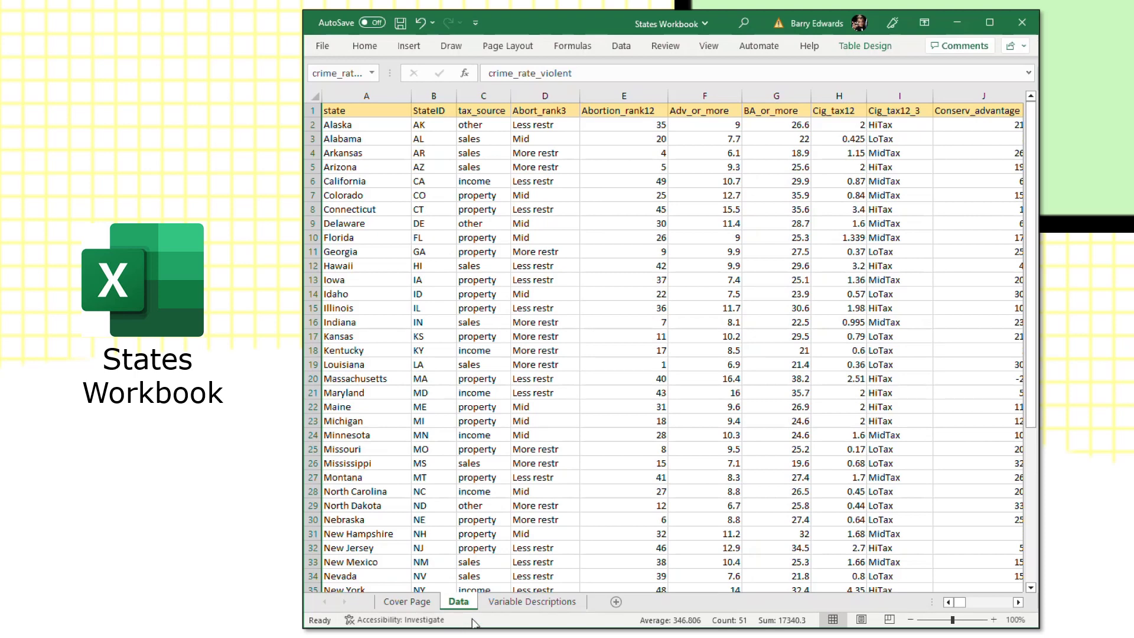
{"action": "left_click", "coordinate": [403, 602]}
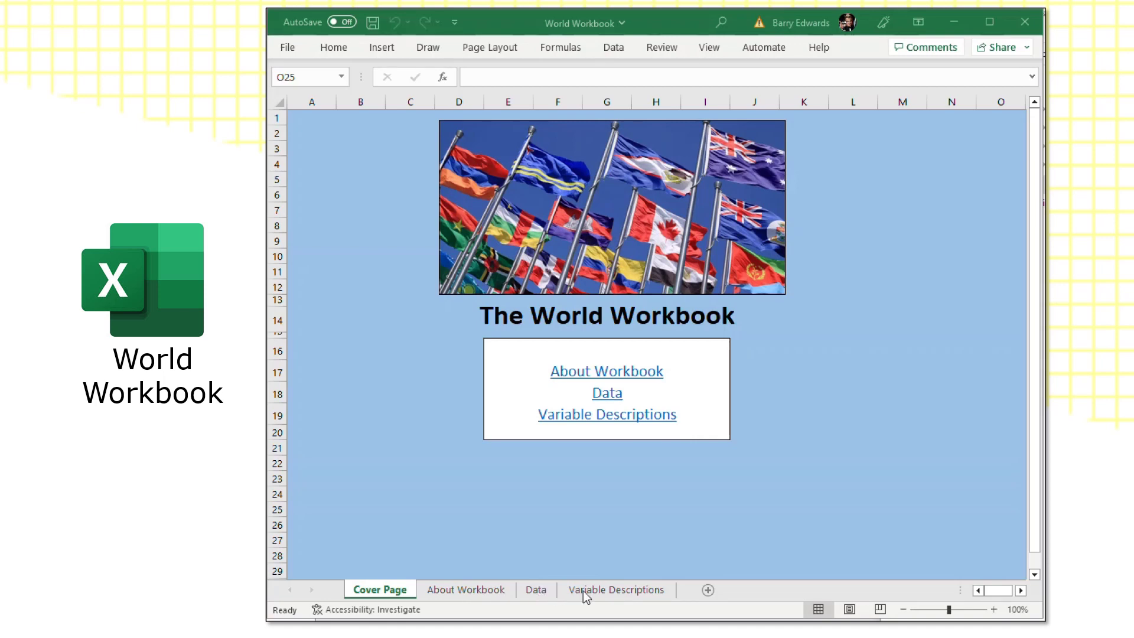
Show the World Workbook's About Workbook sheet describing the 169-country dataset.
{"action": "left_click", "coordinate": [472, 591]}
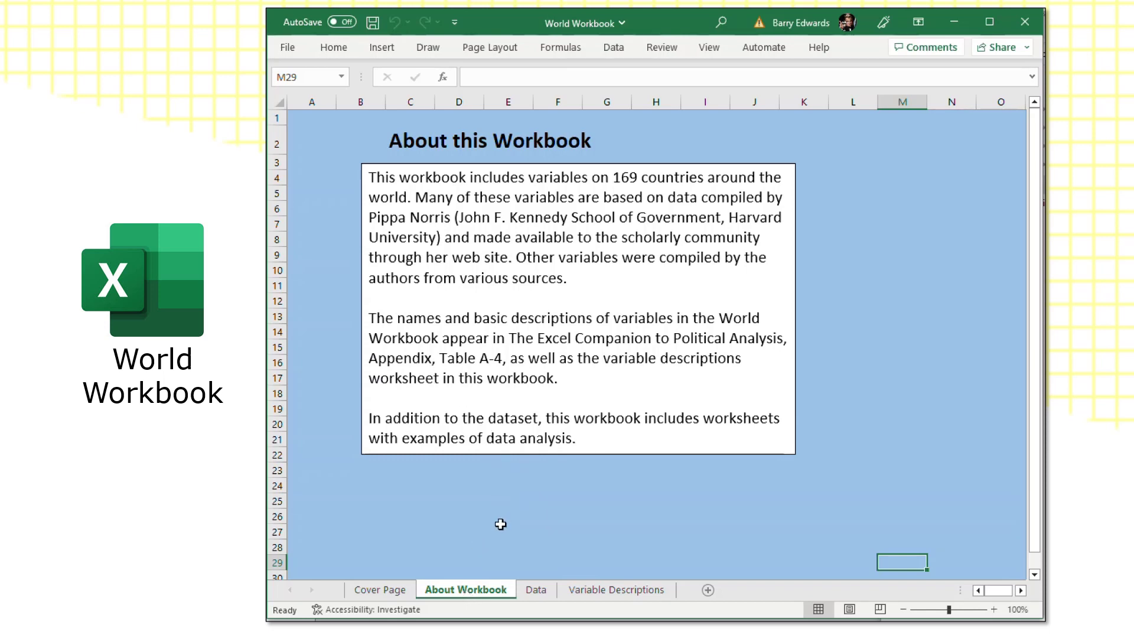
Browse the World Data sheet's country table and select the unmort_f heading in G1.
{"action": "left_click", "coordinate": [539, 590]}
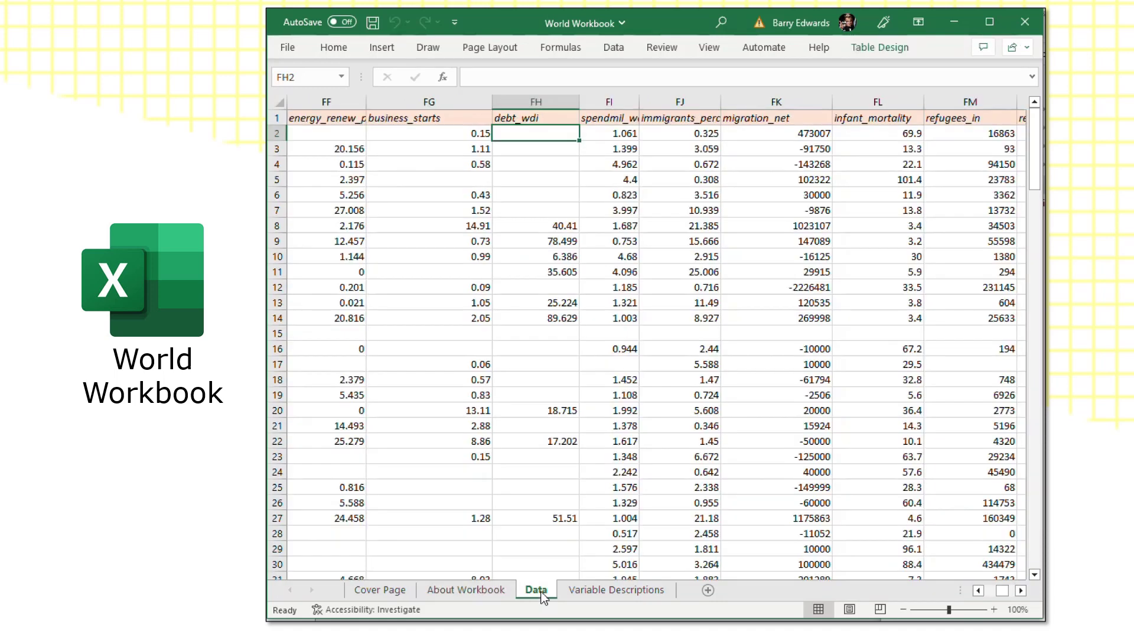
{"action": "left_click_drag", "start_coordinate": [1003, 592], "coordinate": [983, 594]}
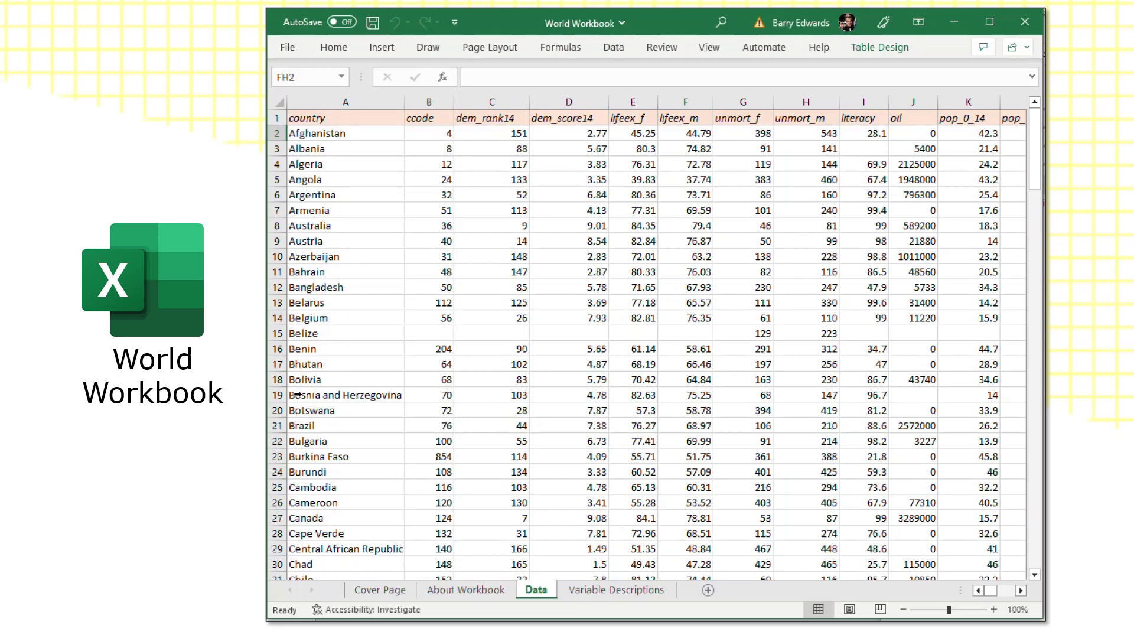
{"action": "scroll", "coordinate": [324, 467], "scroll_direction": "down", "scroll_amount": 17}
{"action": "scroll", "coordinate": [331, 473], "scroll_direction": "down", "scroll_amount": 20}
{"action": "scroll", "coordinate": [333, 474], "scroll_direction": "down", "scroll_amount": 5}
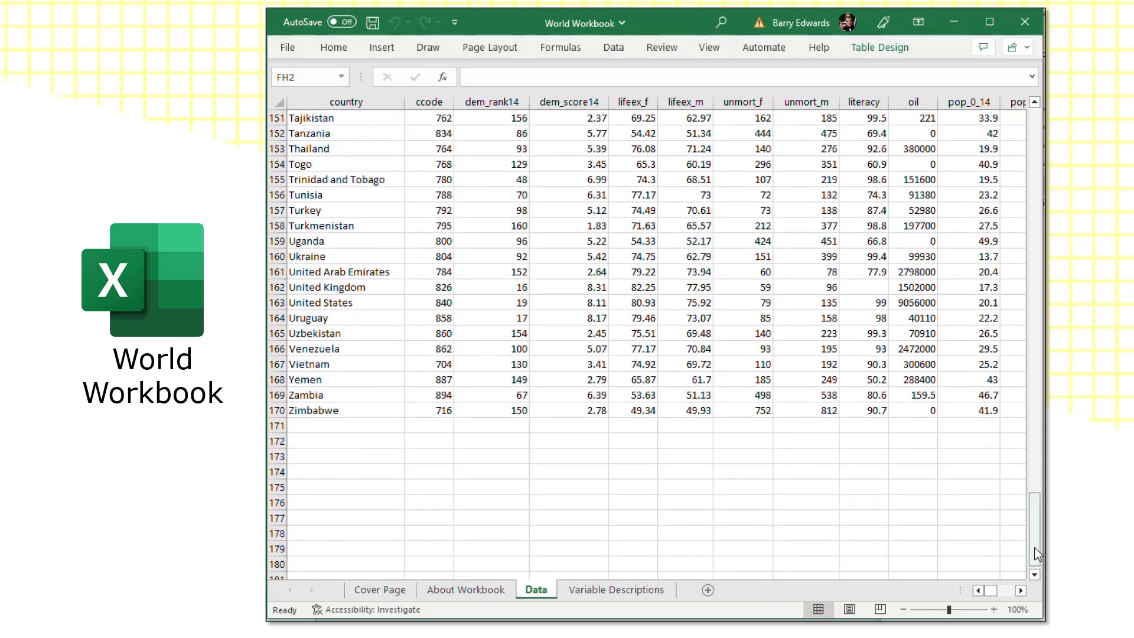
{"action": "left_click_drag", "start_coordinate": [1038, 555], "coordinate": [1037, 165]}
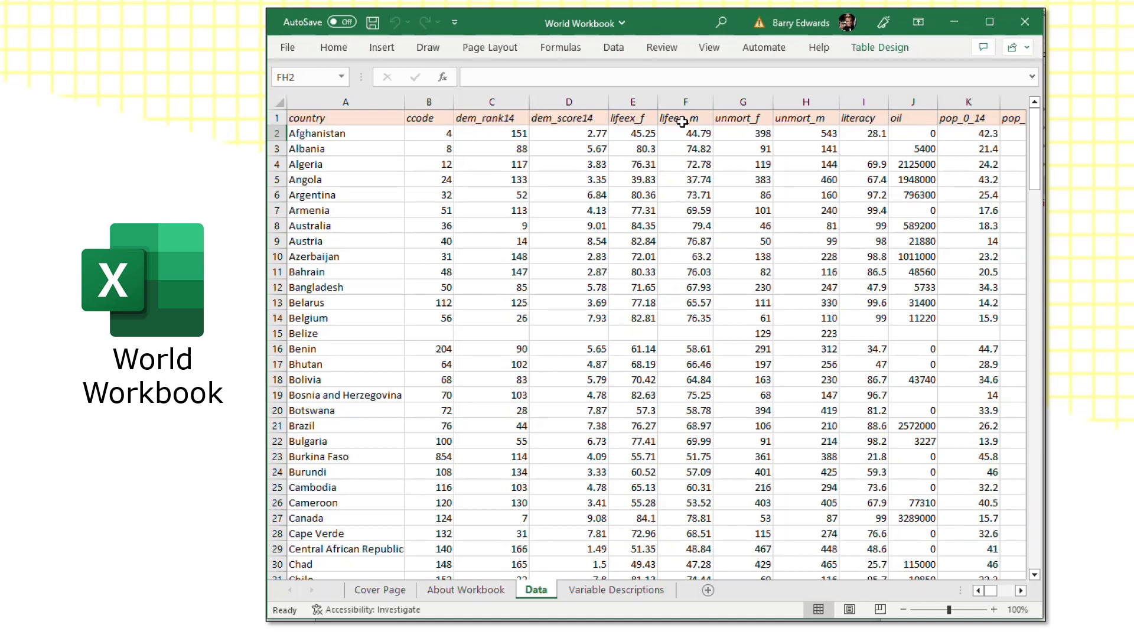
{"action": "left_click", "coordinate": [754, 121]}
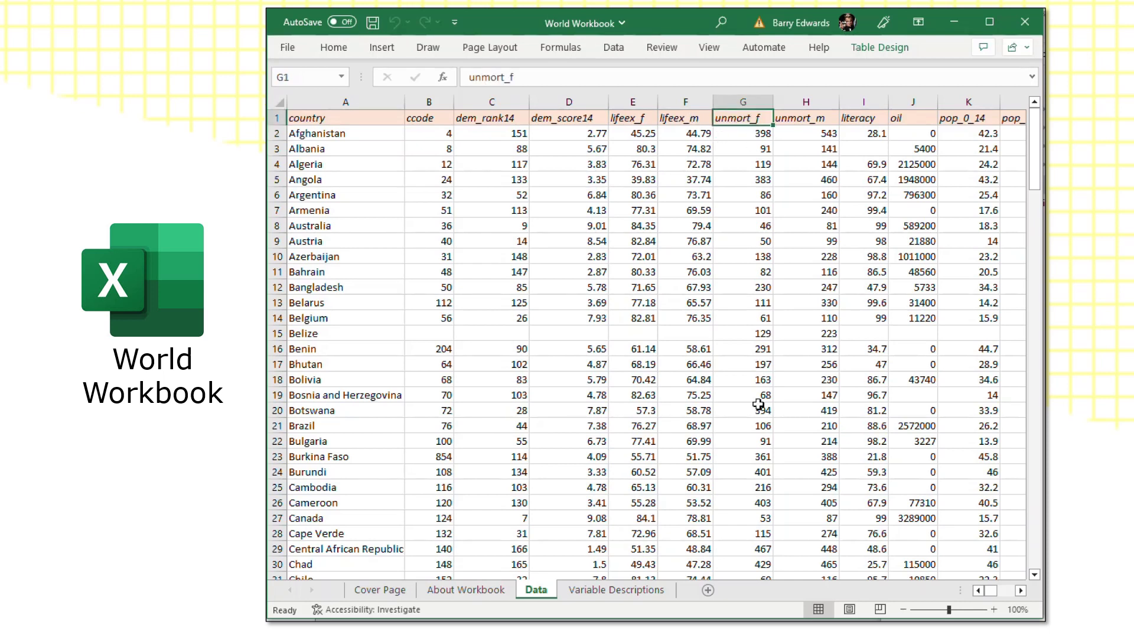
Scroll through the World Variable Descriptions sheet, then return to the Data sheet.
{"action": "left_click", "coordinate": [611, 590]}
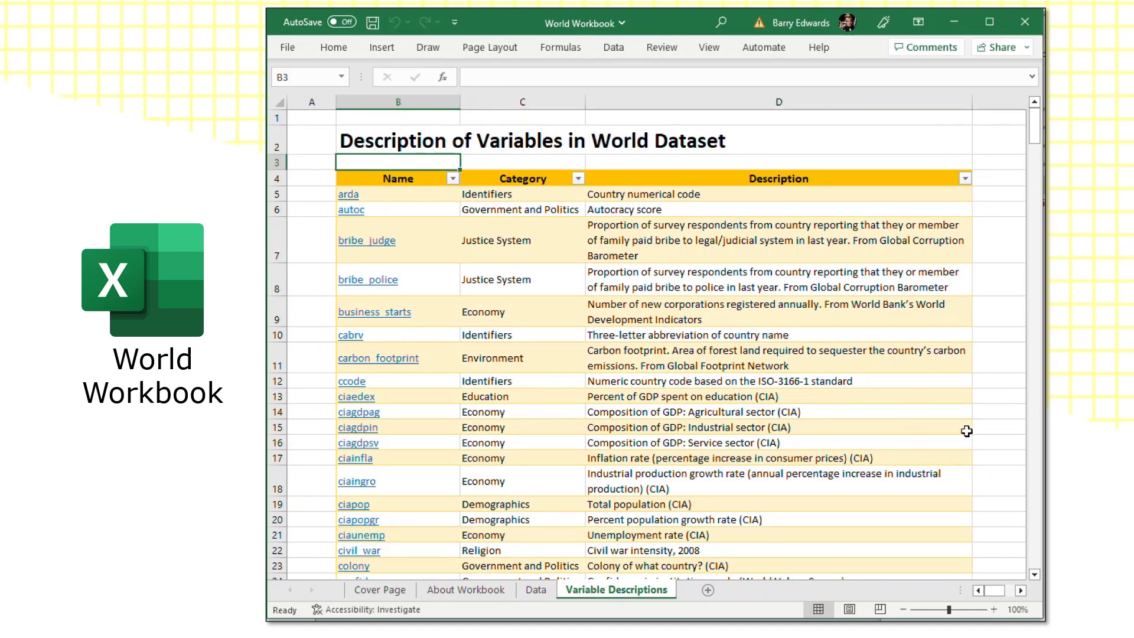
{"action": "scroll", "coordinate": [842, 422], "scroll_direction": "down", "scroll_amount": 2}
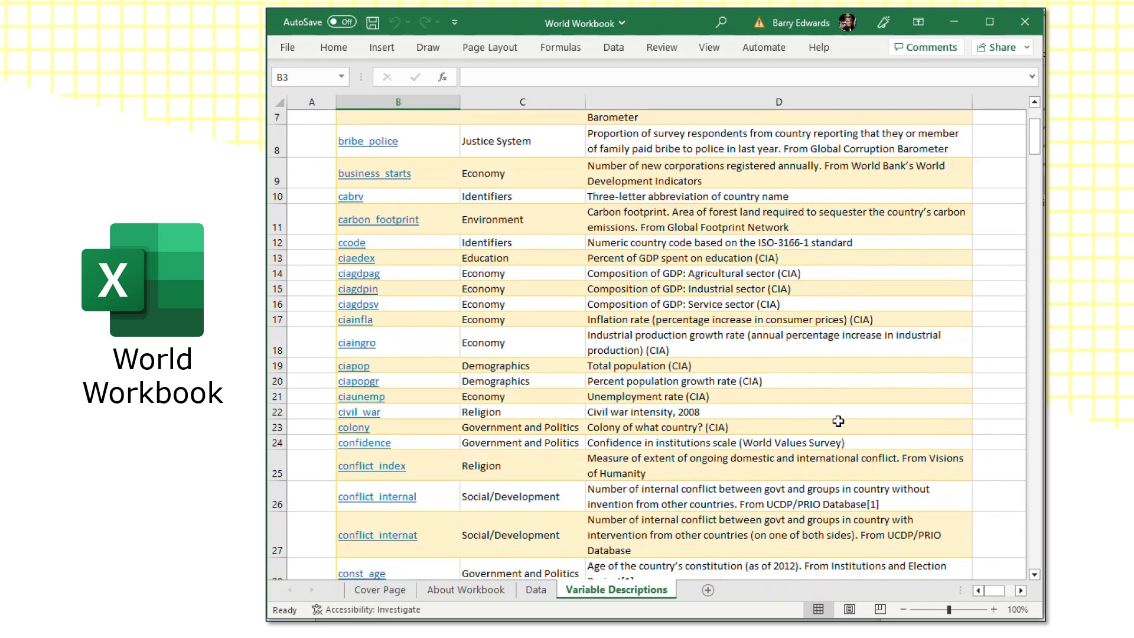
{"action": "scroll", "coordinate": [838, 440], "scroll_direction": "down", "scroll_amount": 5}
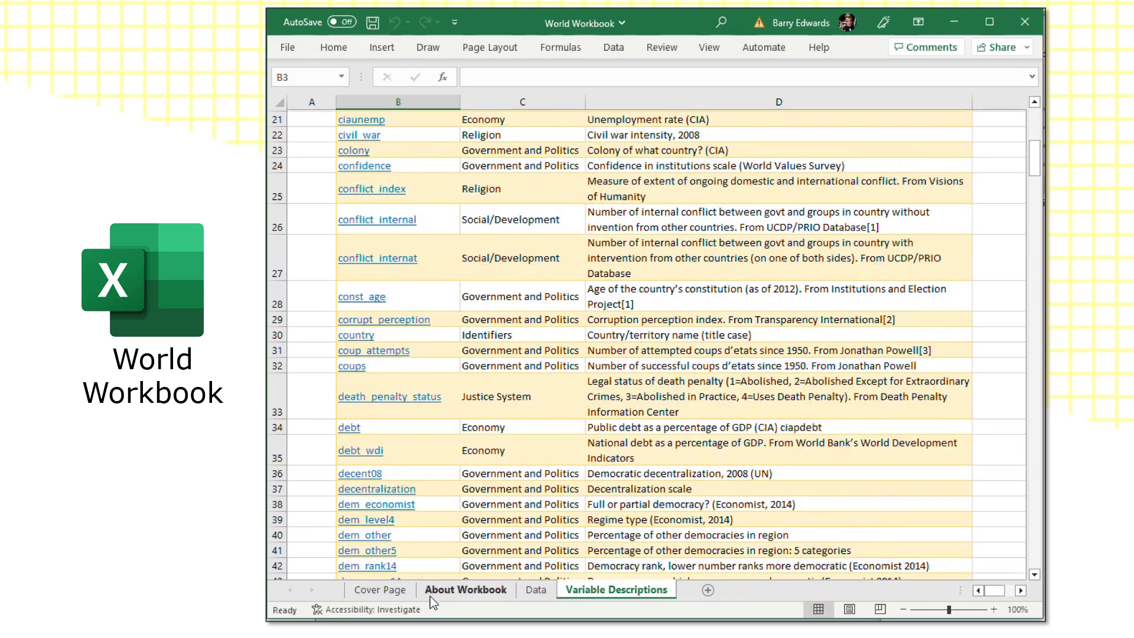
{"action": "left_click", "coordinate": [537, 591]}
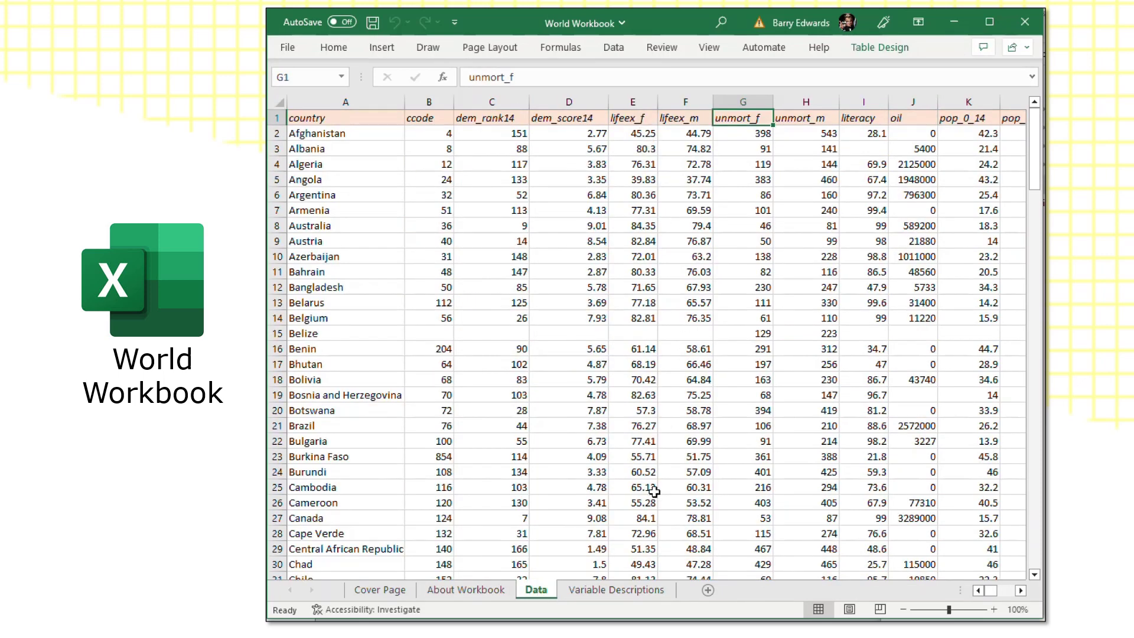
Locate lifeex_f in Variable Descriptions and follow its link to column E of the Data sheet.
{"action": "left_click", "coordinate": [620, 592]}
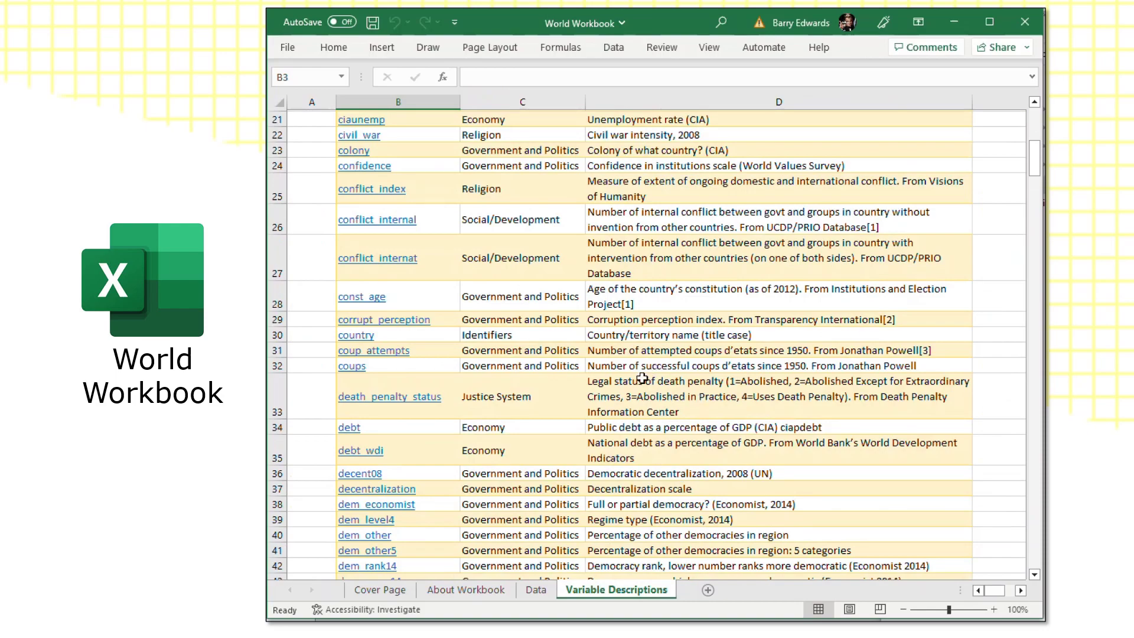
{"action": "scroll", "coordinate": [645, 371], "scroll_direction": "down", "scroll_amount": 10}
{"action": "scroll", "coordinate": [645, 371], "scroll_direction": "down", "scroll_amount": 20}
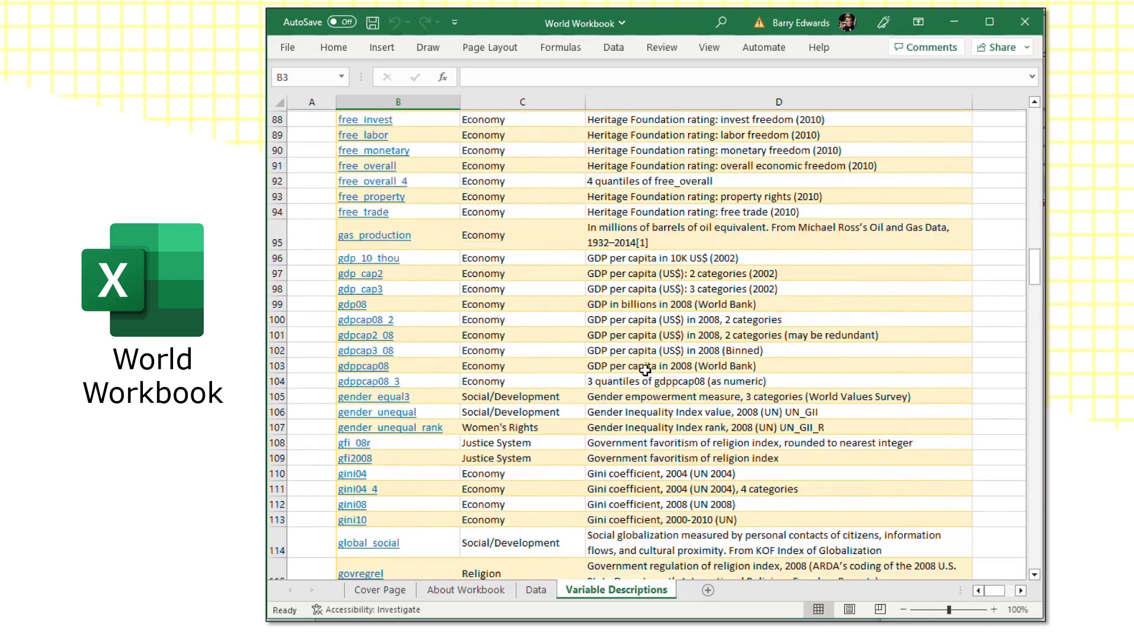
{"action": "scroll", "coordinate": [645, 370], "scroll_direction": "down", "scroll_amount": 7}
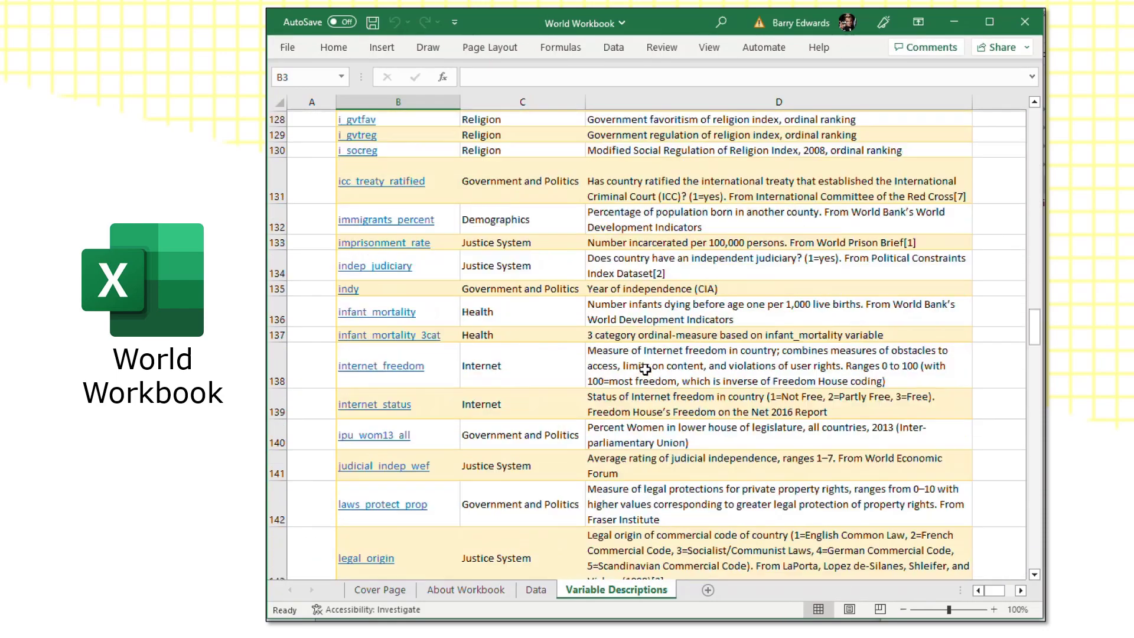
{"action": "scroll", "coordinate": [645, 370], "scroll_direction": "down", "scroll_amount": 1}
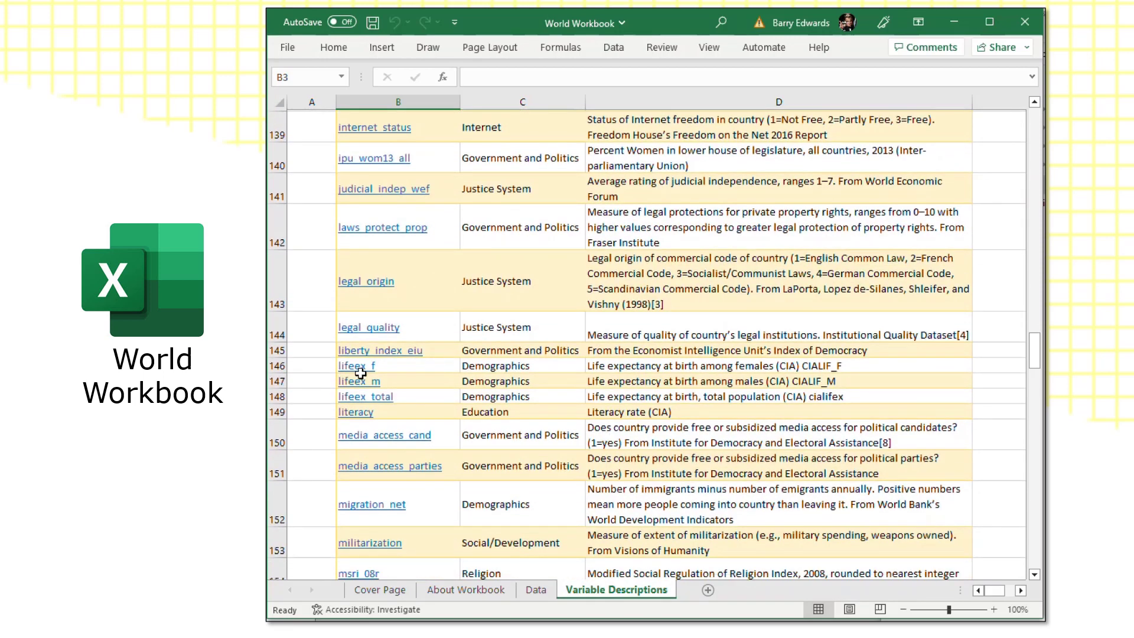
{"action": "left_click", "coordinate": [599, 367]}
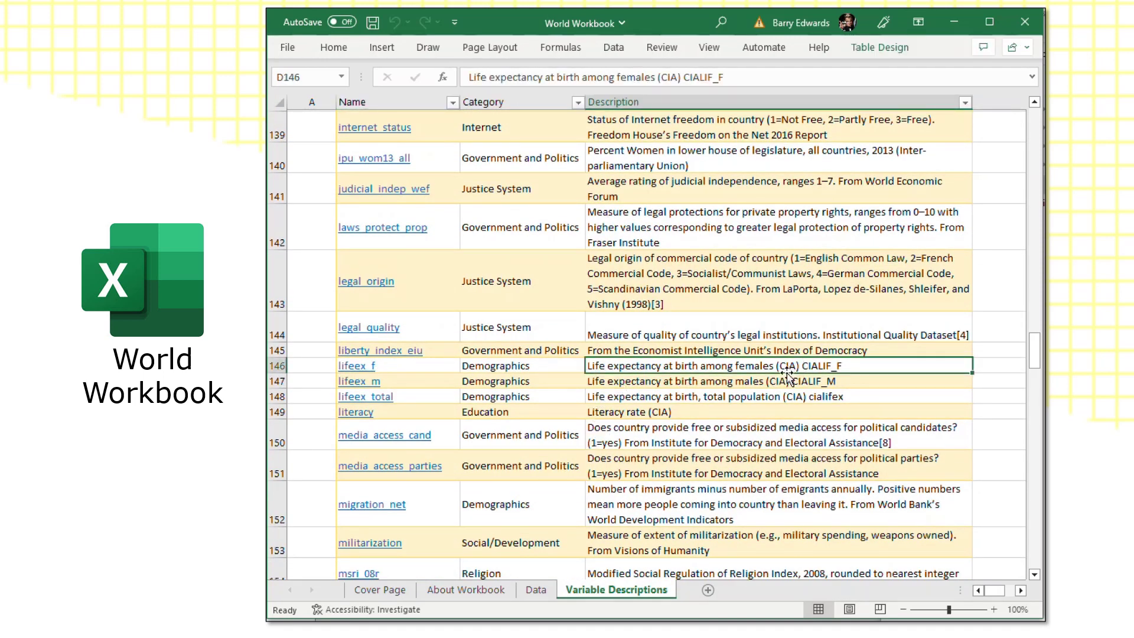
{"action": "left_click", "coordinate": [604, 382]}
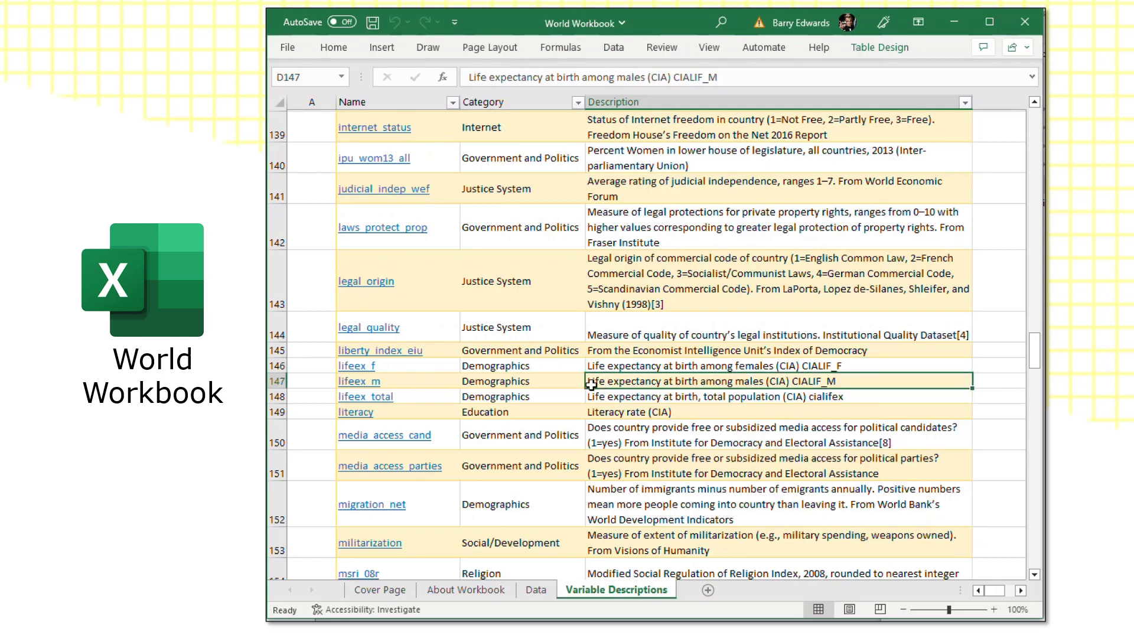
{"action": "left_click", "coordinate": [348, 367]}
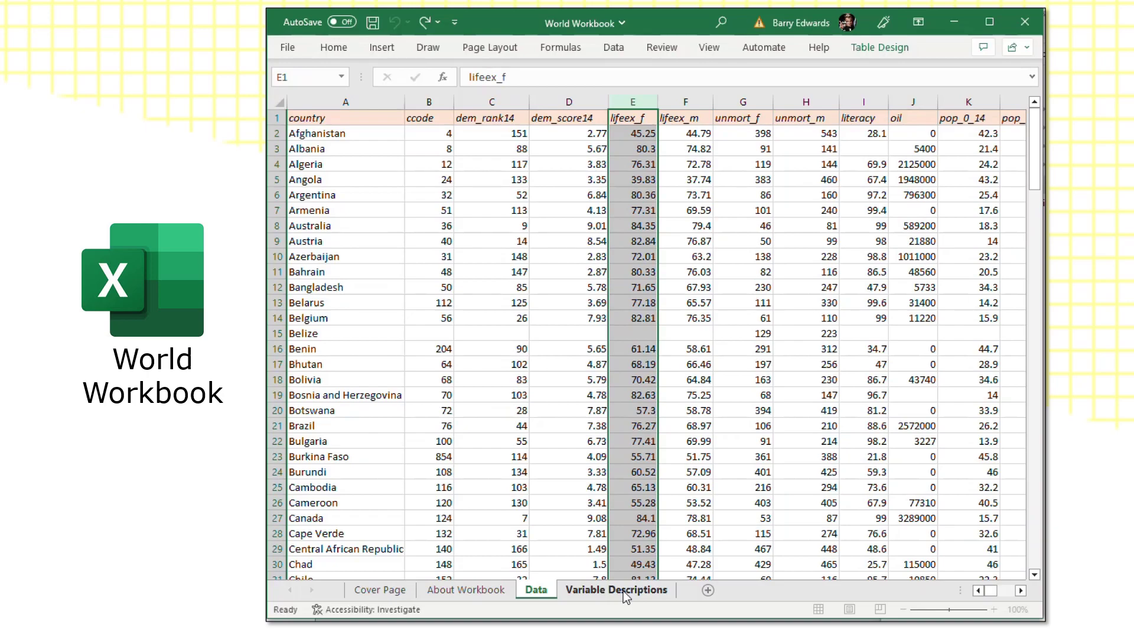
Filter the World Variable Descriptions Category column to only Health and Internet.
{"action": "left_click", "coordinate": [623, 590]}
{"action": "scroll", "coordinate": [815, 382], "scroll_direction": "up", "scroll_amount": 4}
{"action": "scroll", "coordinate": [815, 382], "scroll_direction": "up", "scroll_amount": 20}
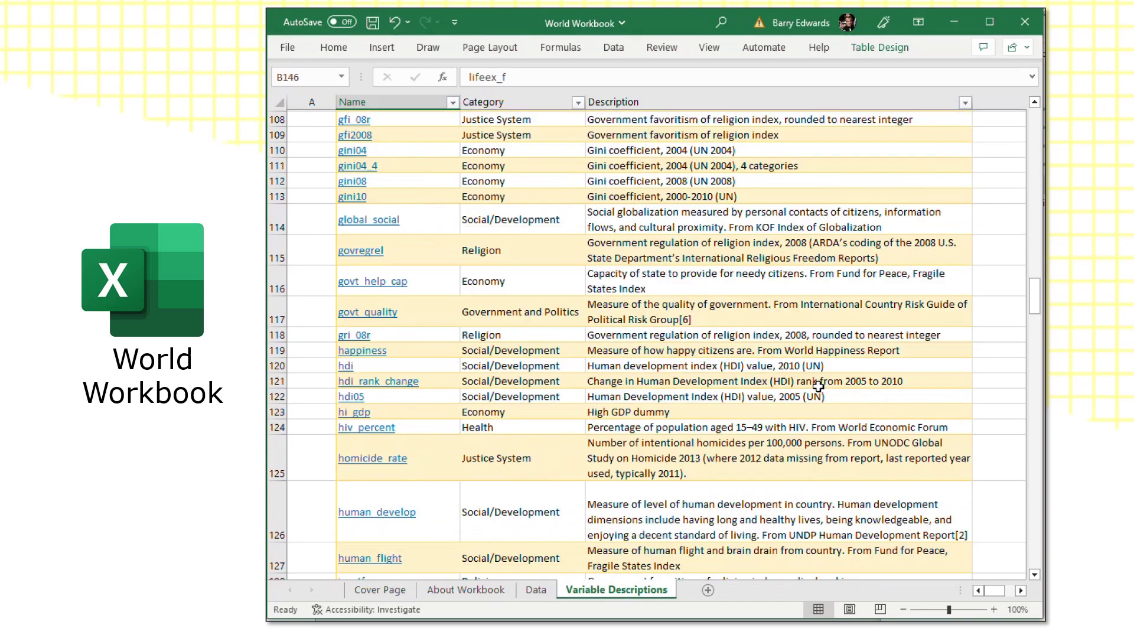
{"action": "scroll", "coordinate": [821, 387], "scroll_direction": "up", "scroll_amount": 10}
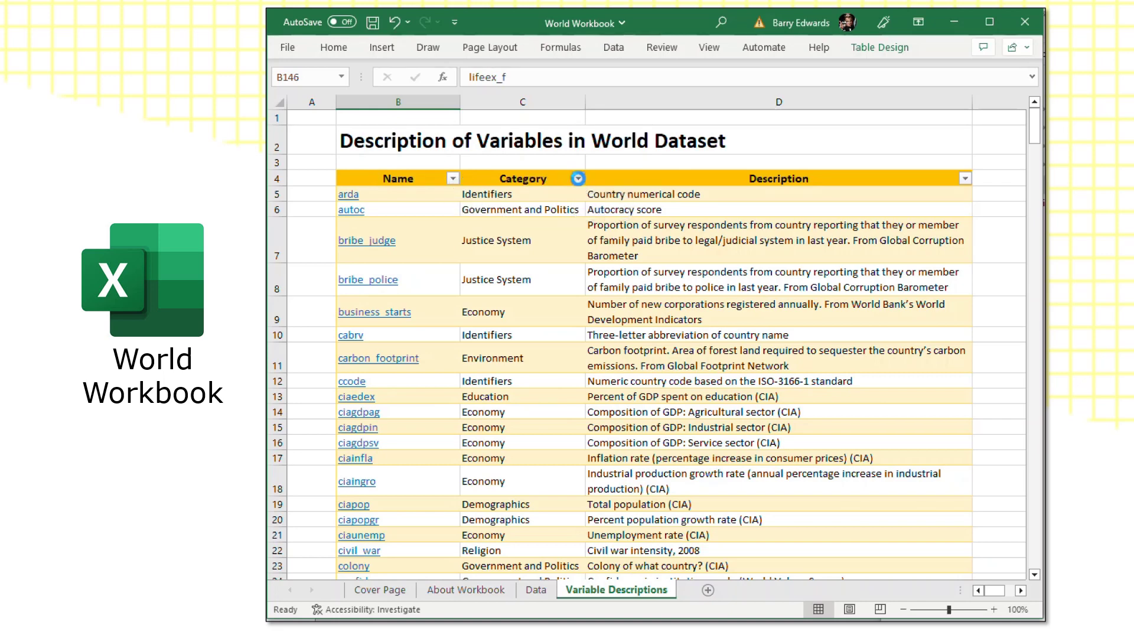
{"action": "left_click", "coordinate": [578, 179]}
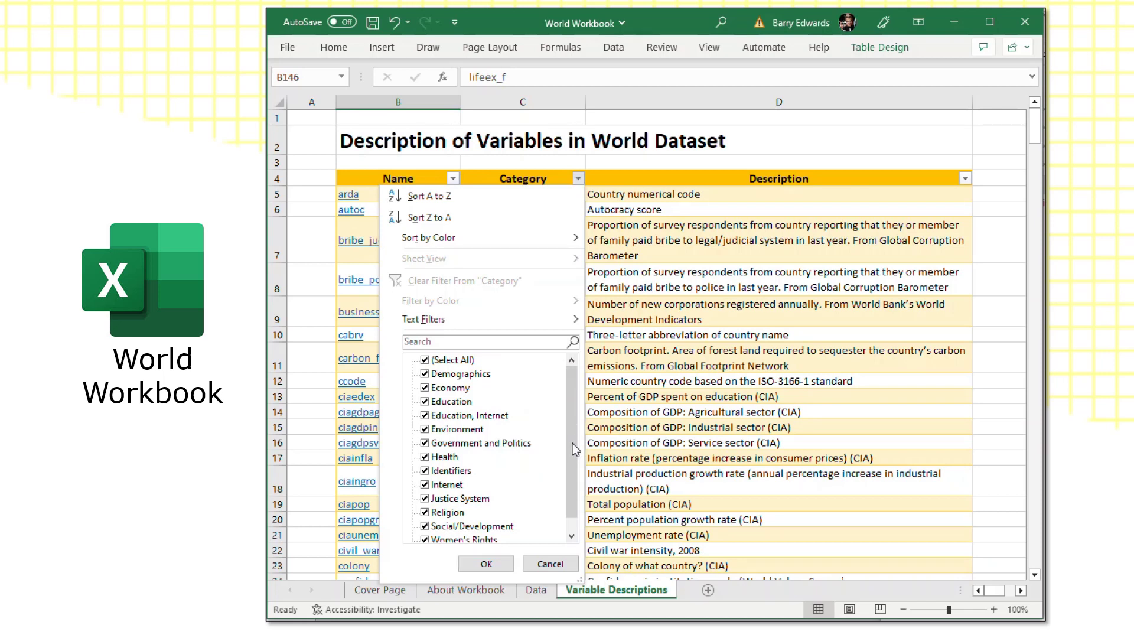
{"action": "scroll", "coordinate": [576, 455], "scroll_direction": "down", "scroll_amount": 1}
{"action": "scroll", "coordinate": [590, 450], "scroll_direction": "up", "scroll_amount": 1}
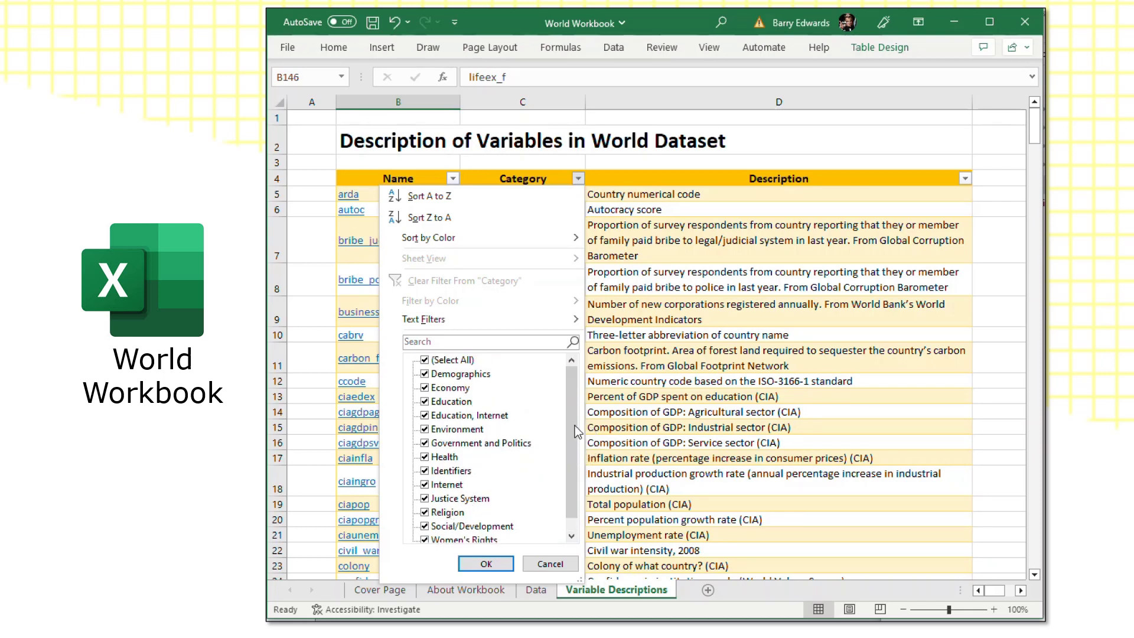
{"action": "left_click", "coordinate": [425, 360]}
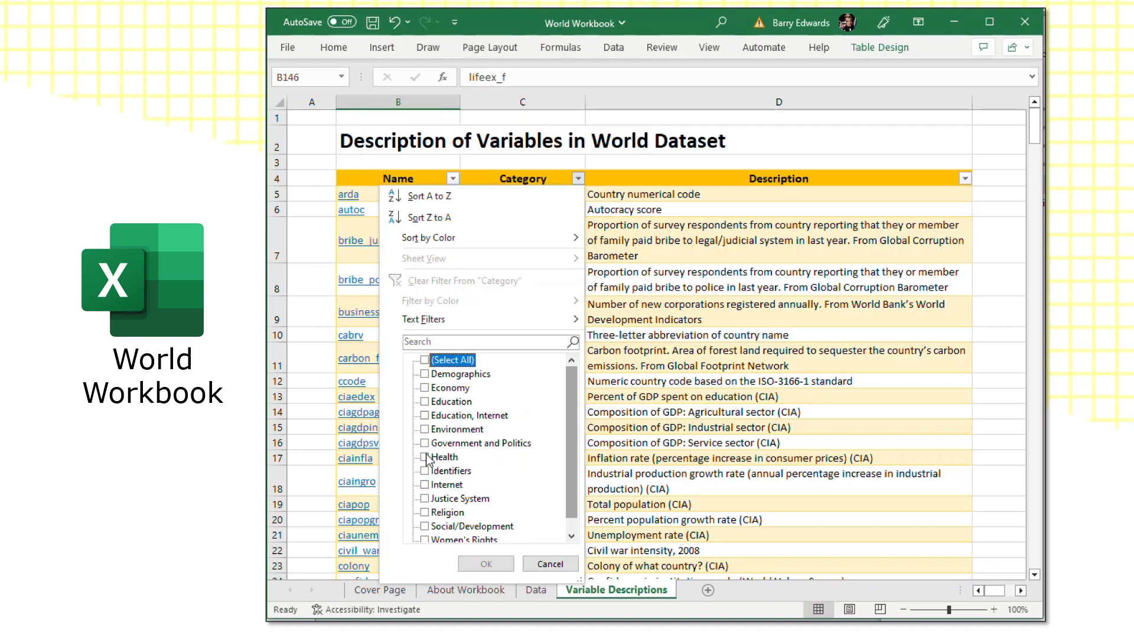
{"action": "left_click", "coordinate": [425, 456]}
{"action": "left_click", "coordinate": [424, 484]}
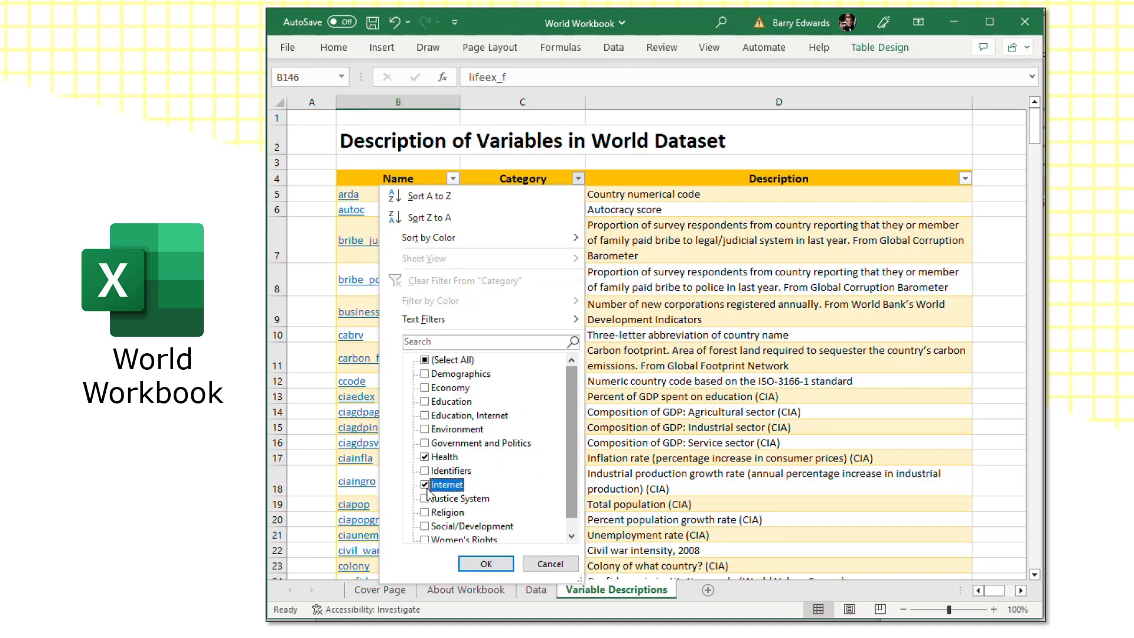
{"action": "left_click", "coordinate": [486, 563]}
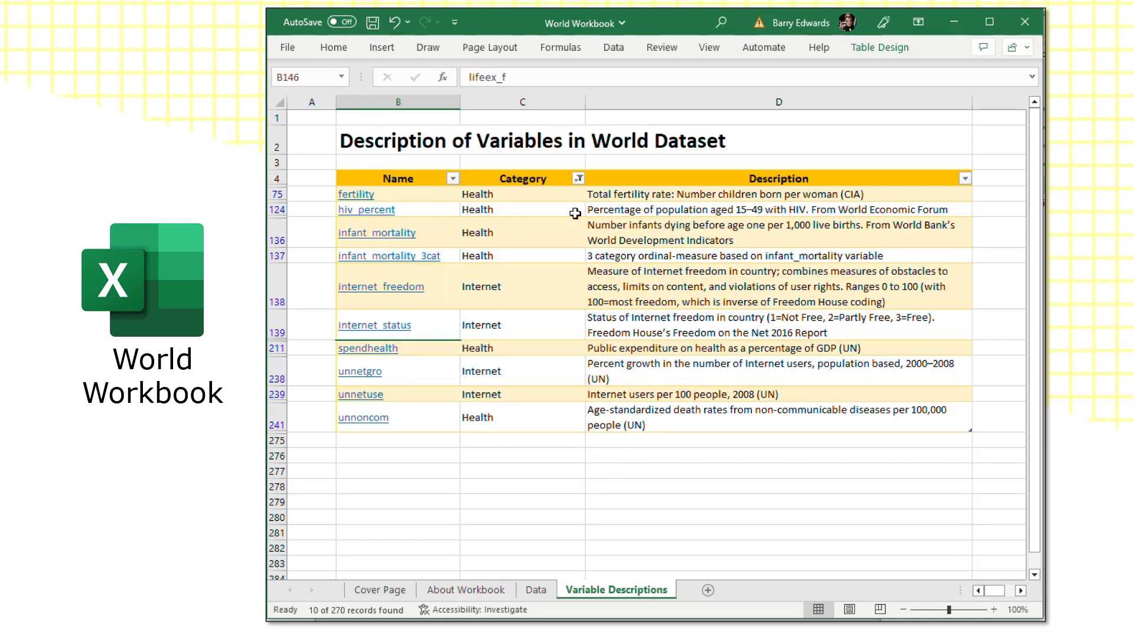
Reselect all categories in the Category filter so every variable shows again.
{"action": "left_click", "coordinate": [578, 179]}
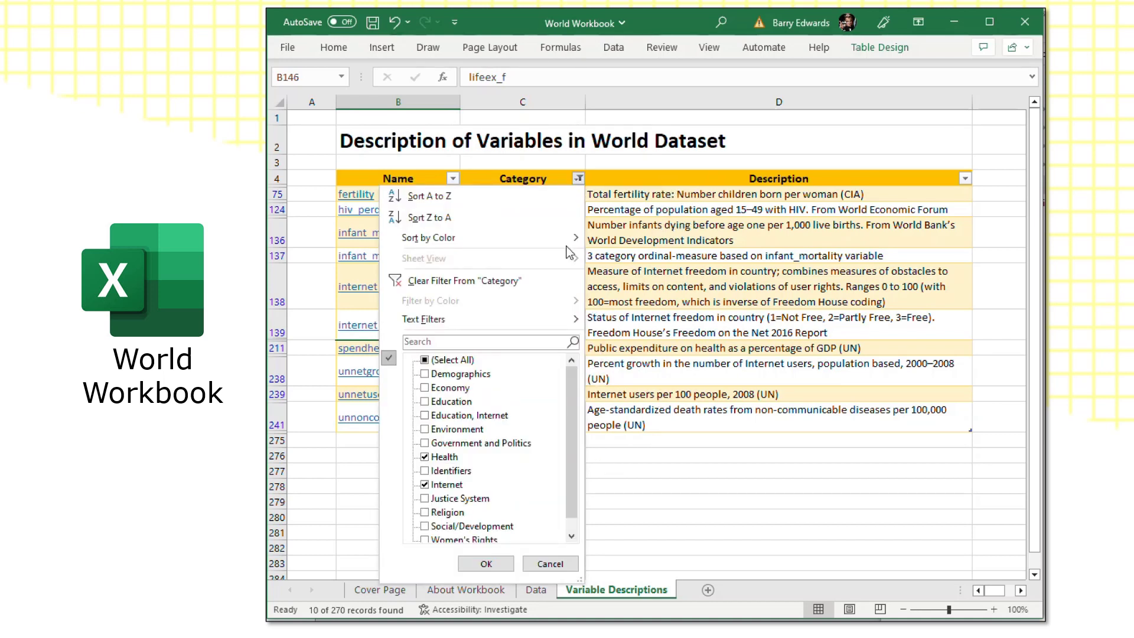
{"action": "left_click", "coordinate": [425, 360]}
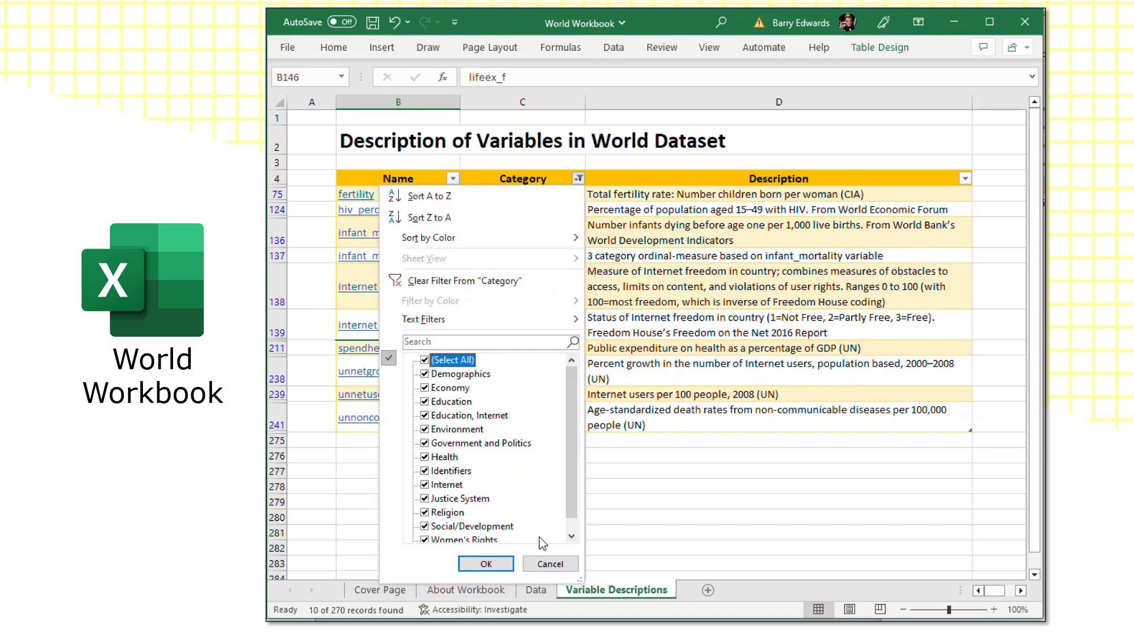
{"action": "left_click", "coordinate": [486, 564]}
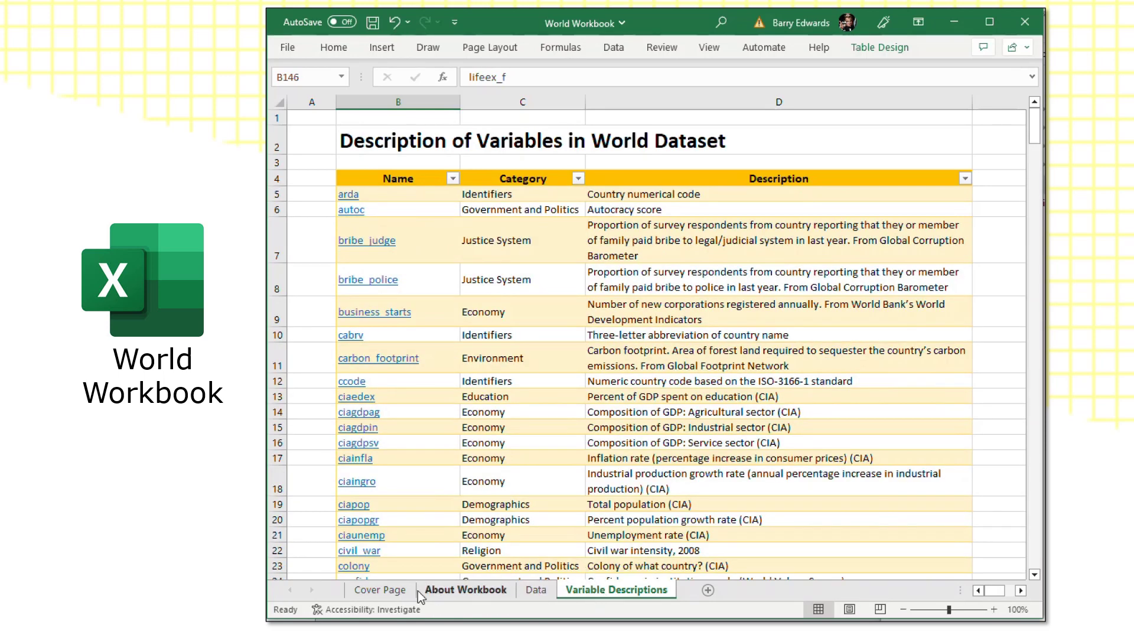
{"action": "left_click", "coordinate": [393, 591]}
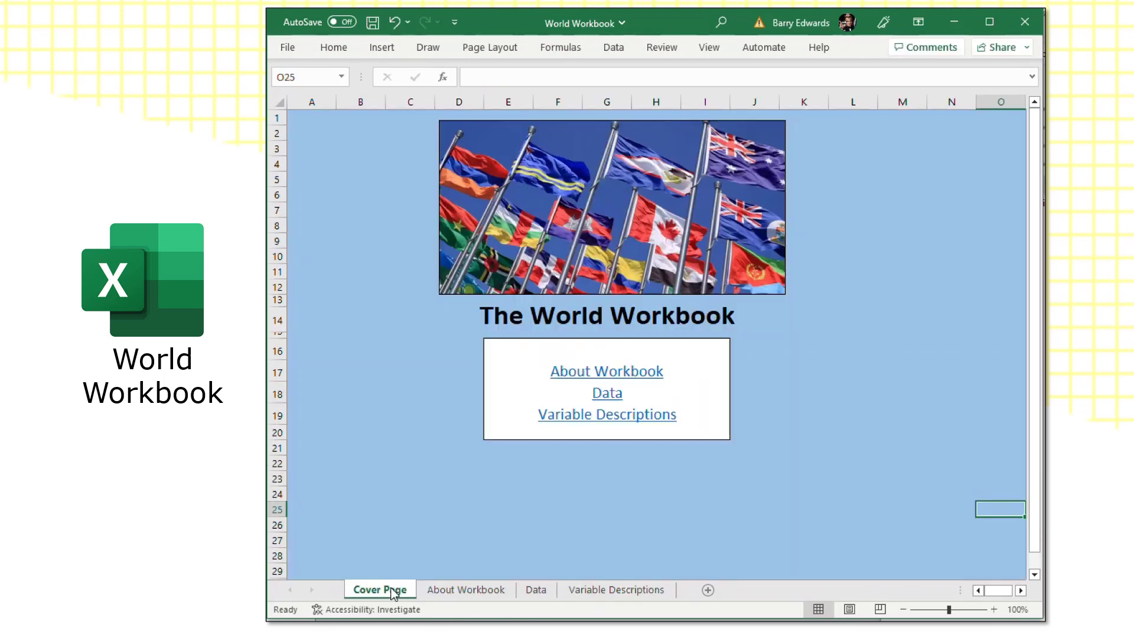
{"action": "left_click", "coordinate": [456, 588]}
{"action": "left_click", "coordinate": [536, 590]}
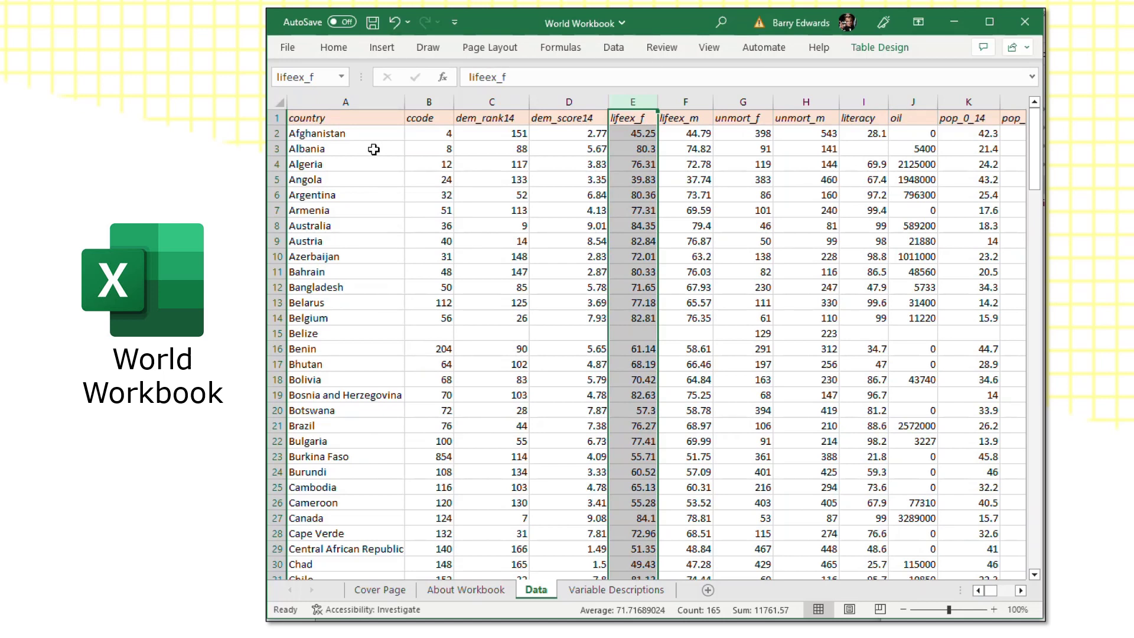
{"action": "scroll", "coordinate": [418, 386], "scroll_direction": "down", "scroll_amount": 11}
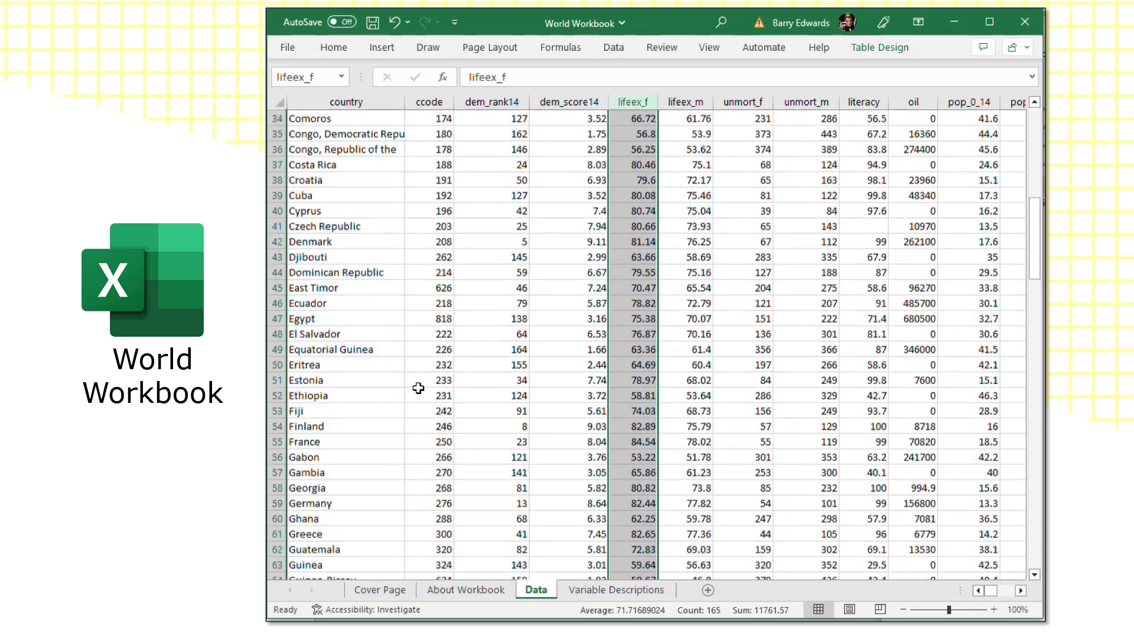
{"action": "scroll", "coordinate": [418, 387], "scroll_direction": "down", "scroll_amount": 20}
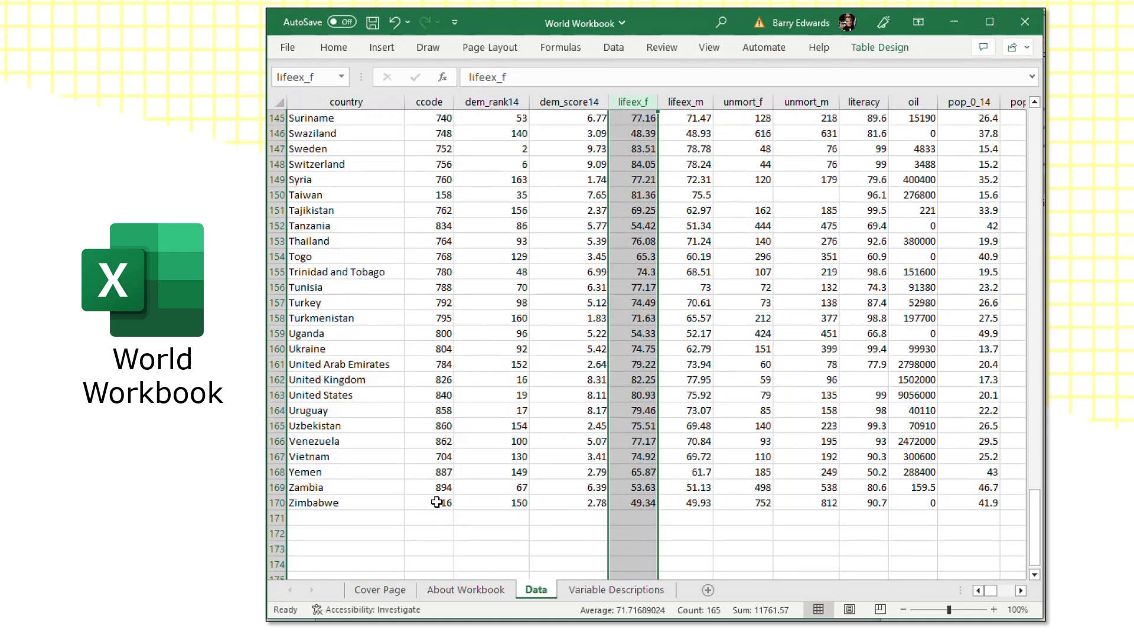
{"action": "scroll", "coordinate": [437, 503], "scroll_direction": "up", "scroll_amount": 20}
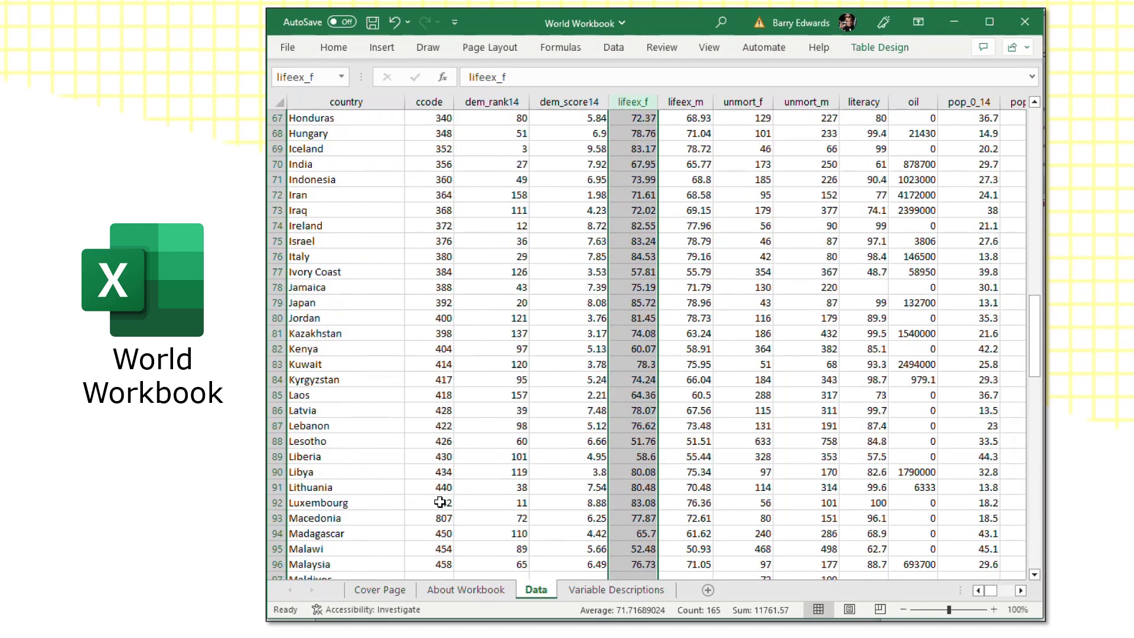
{"action": "scroll", "coordinate": [440, 502], "scroll_direction": "up", "scroll_amount": 14}
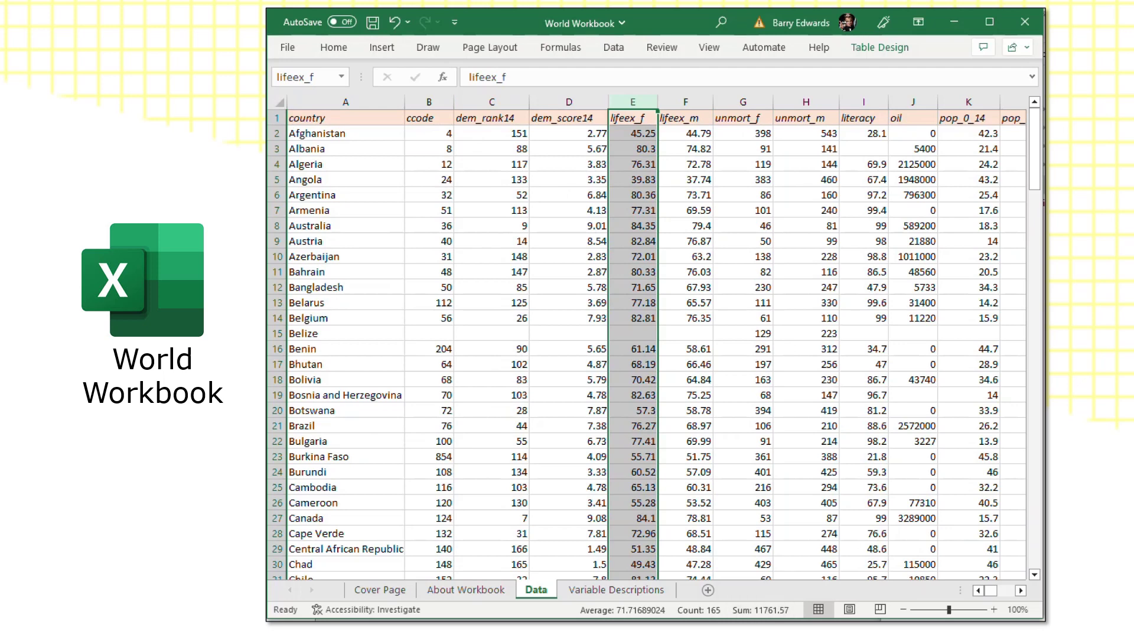
{"action": "left_click", "coordinate": [616, 589]}
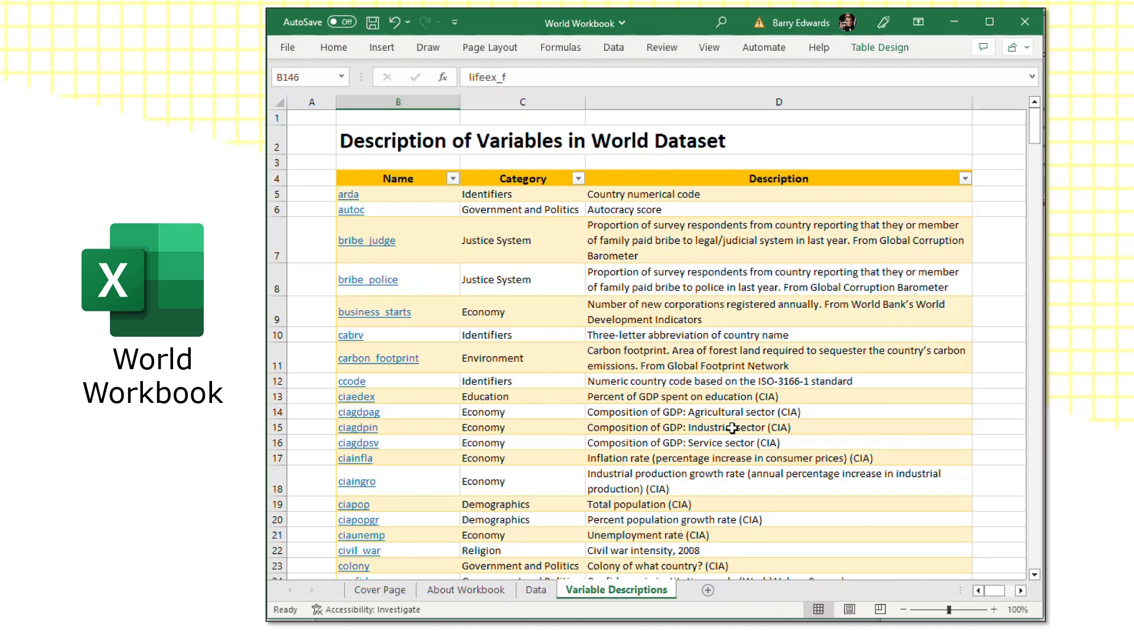
Return to the World Workbook's Data sheet showing the lifeex_f female life expectancy column.
{"action": "scroll", "coordinate": [733, 428], "scroll_direction": "down", "scroll_amount": 2}
{"action": "scroll", "coordinate": [735, 427], "scroll_direction": "up", "scroll_amount": 3}
{"action": "left_click", "coordinate": [538, 592]}
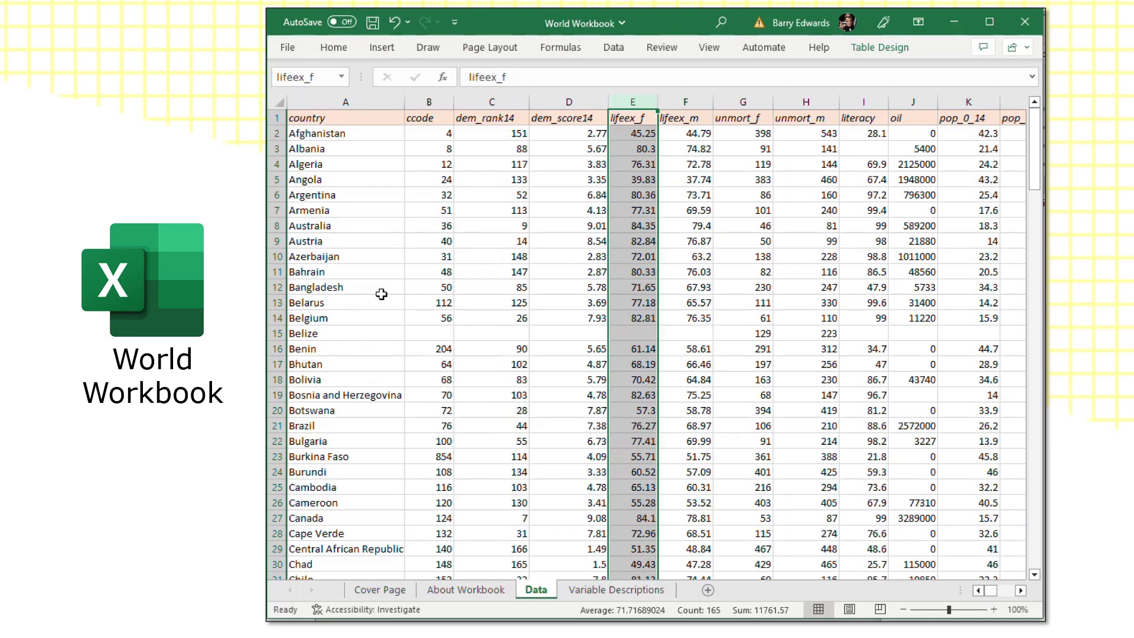
Highlight the Bosnia and Herzegovina and Taiwan rows in the country table.
{"action": "left_click", "coordinate": [362, 398]}
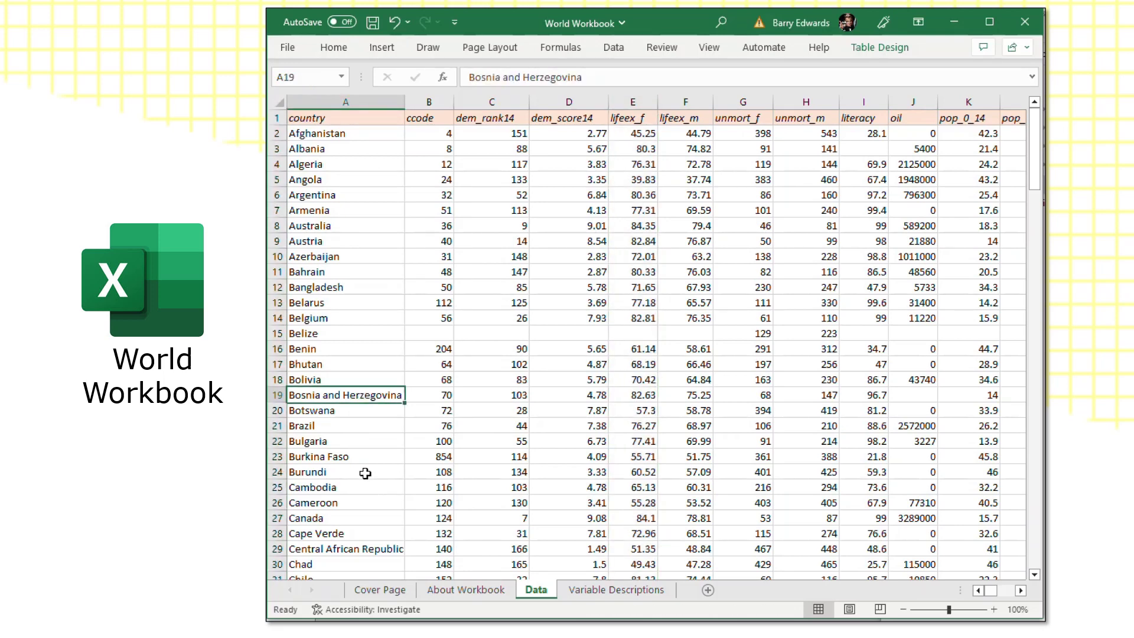
{"action": "scroll", "coordinate": [359, 464], "scroll_direction": "down", "scroll_amount": 3}
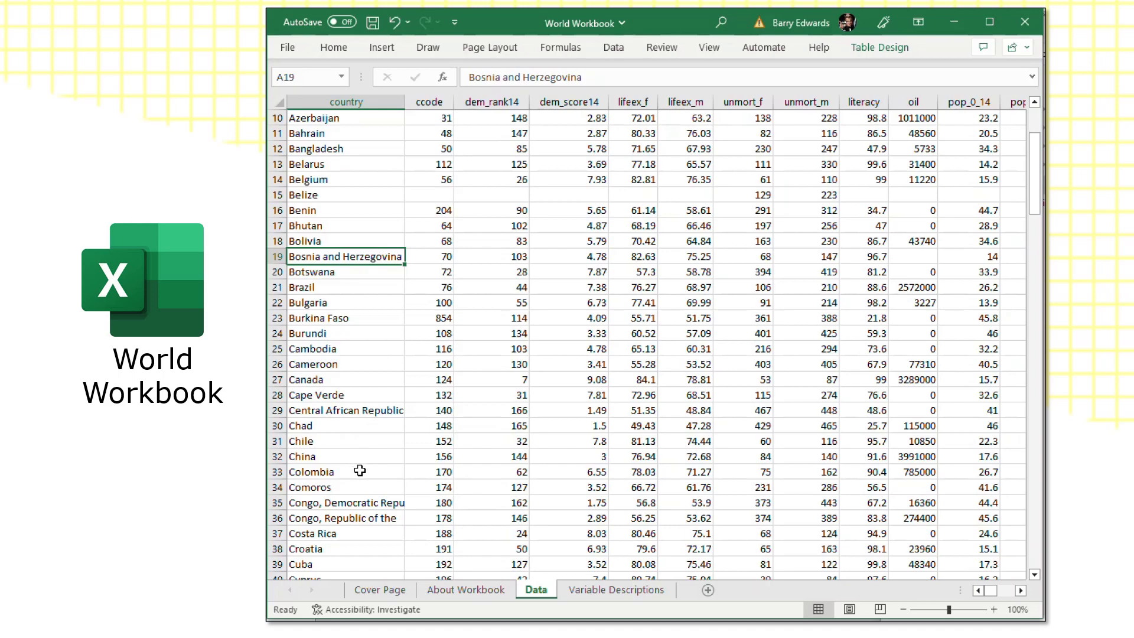
{"action": "scroll", "coordinate": [360, 471], "scroll_direction": "down", "scroll_amount": 20}
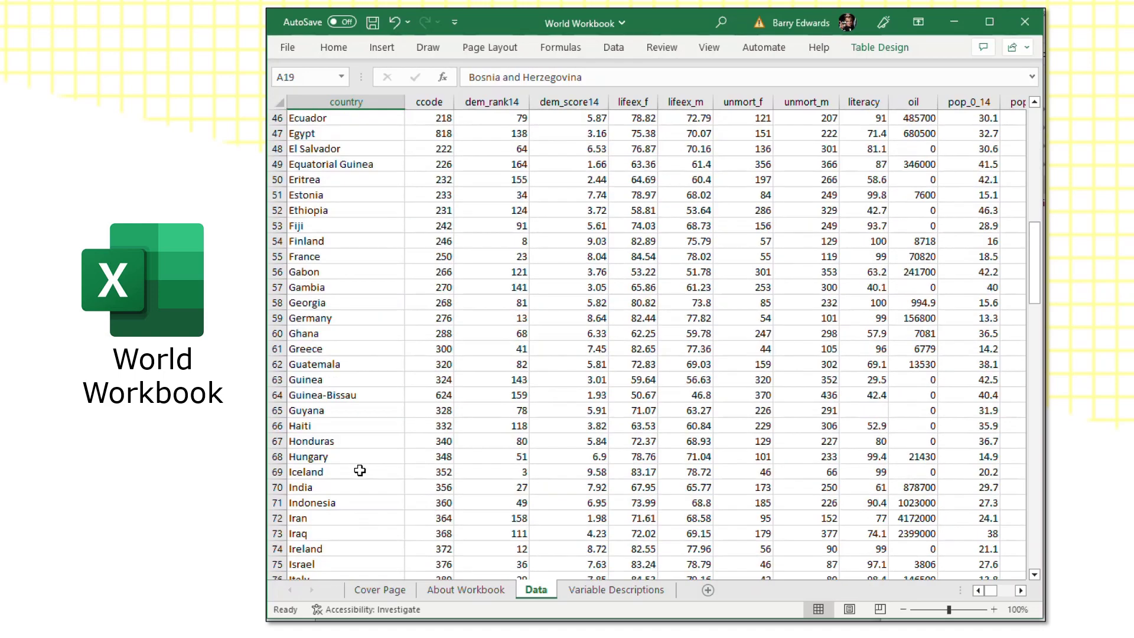
{"action": "scroll", "coordinate": [360, 468], "scroll_direction": "down", "scroll_amount": 16}
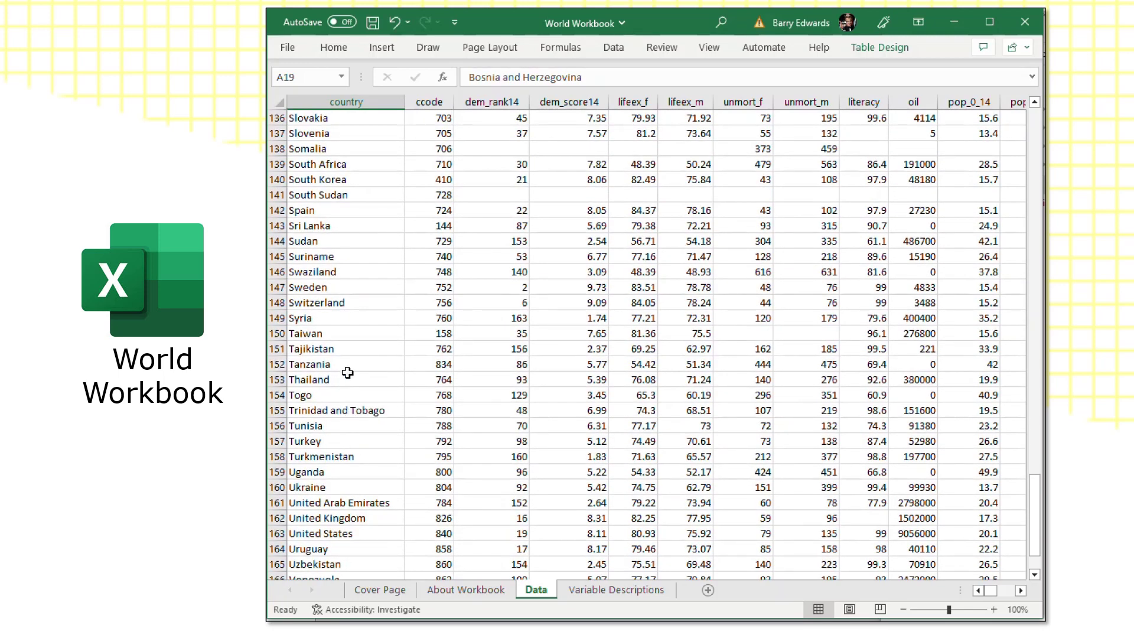
{"action": "left_click", "coordinate": [332, 335]}
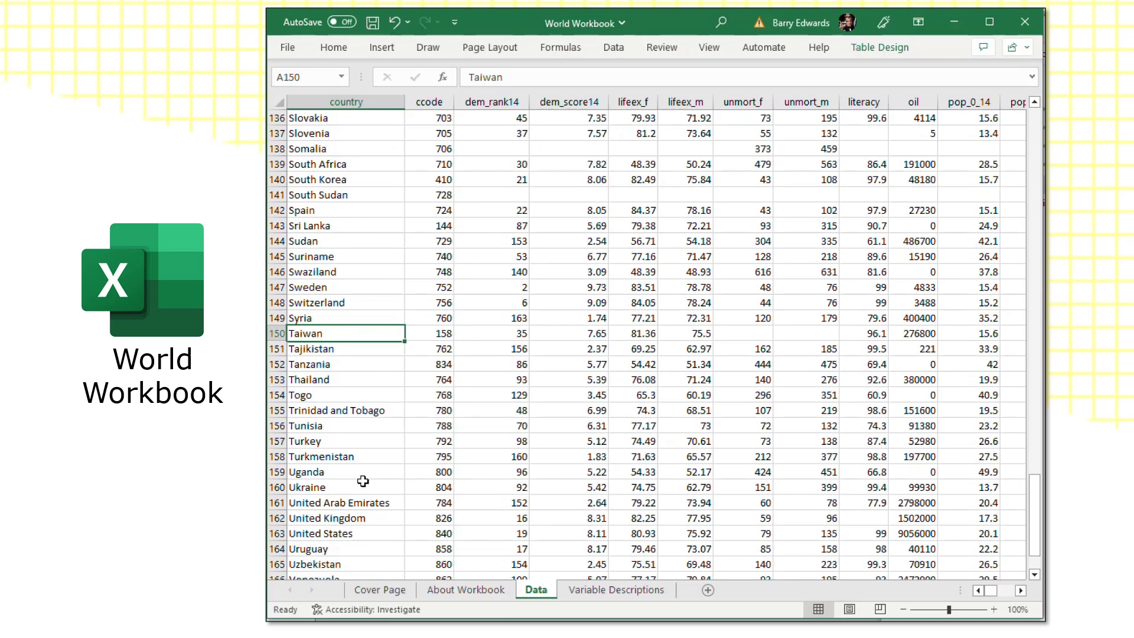
Scroll back through the country rows and highlight the Myanmar row.
{"action": "scroll", "coordinate": [363, 482], "scroll_direction": "up", "scroll_amount": 6}
{"action": "scroll", "coordinate": [363, 481], "scroll_direction": "up", "scroll_amount": 17}
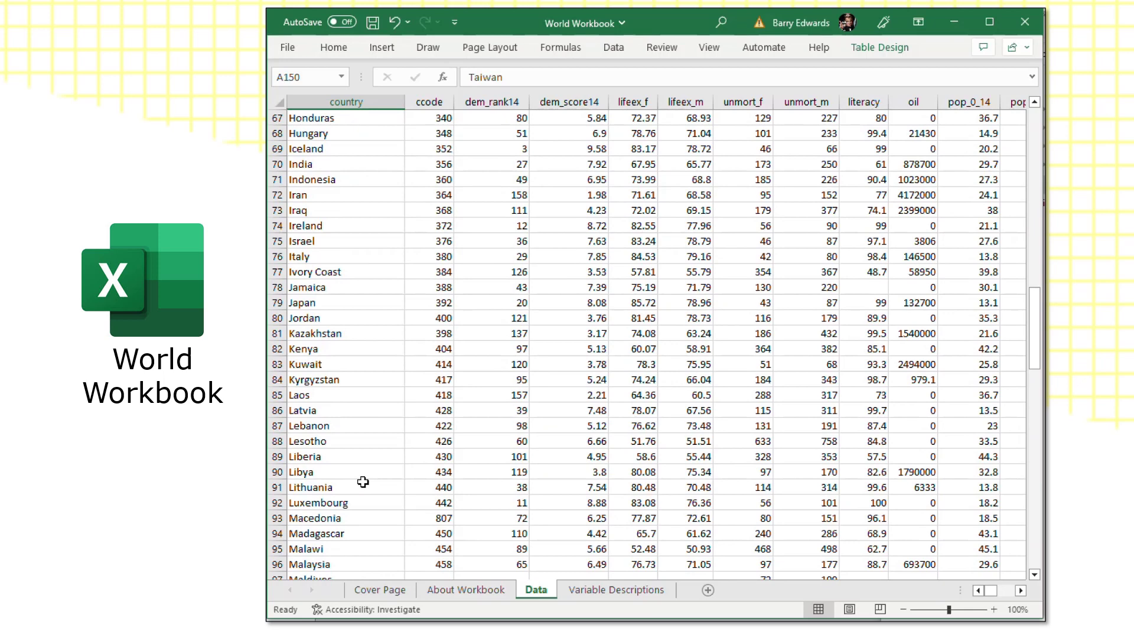
{"action": "scroll", "coordinate": [362, 482], "scroll_direction": "up", "scroll_amount": 12}
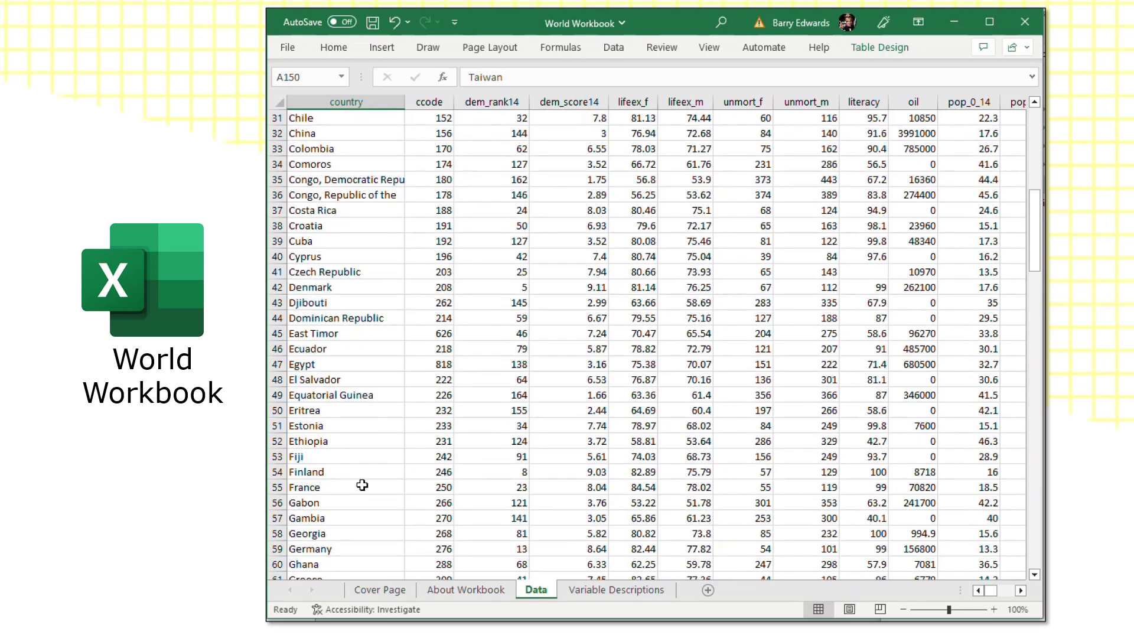
{"action": "scroll", "coordinate": [362, 482], "scroll_direction": "down", "scroll_amount": 5}
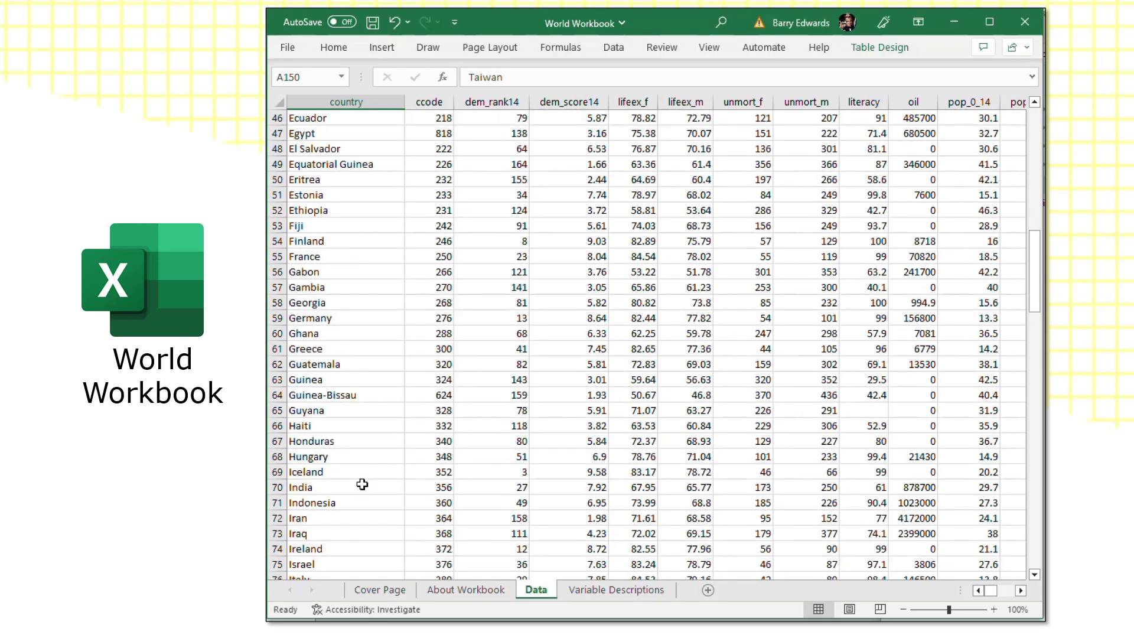
{"action": "scroll", "coordinate": [360, 488], "scroll_direction": "up", "scroll_amount": 13}
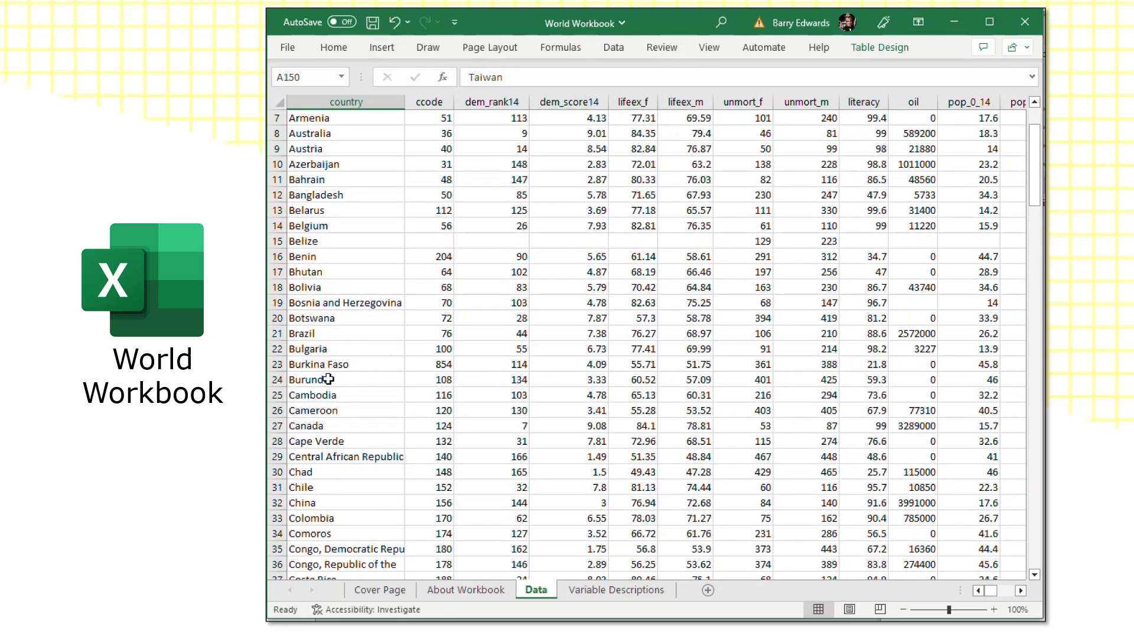
{"action": "scroll", "coordinate": [339, 508], "scroll_direction": "down", "scroll_amount": 8}
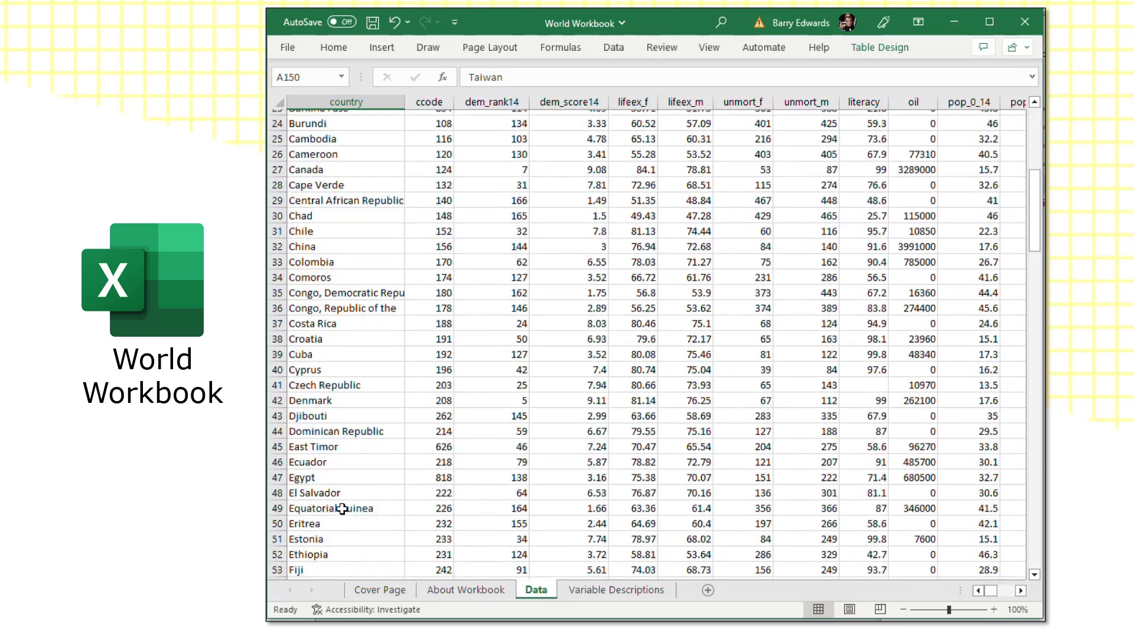
{"action": "scroll", "coordinate": [342, 508], "scroll_direction": "down", "scroll_amount": 13}
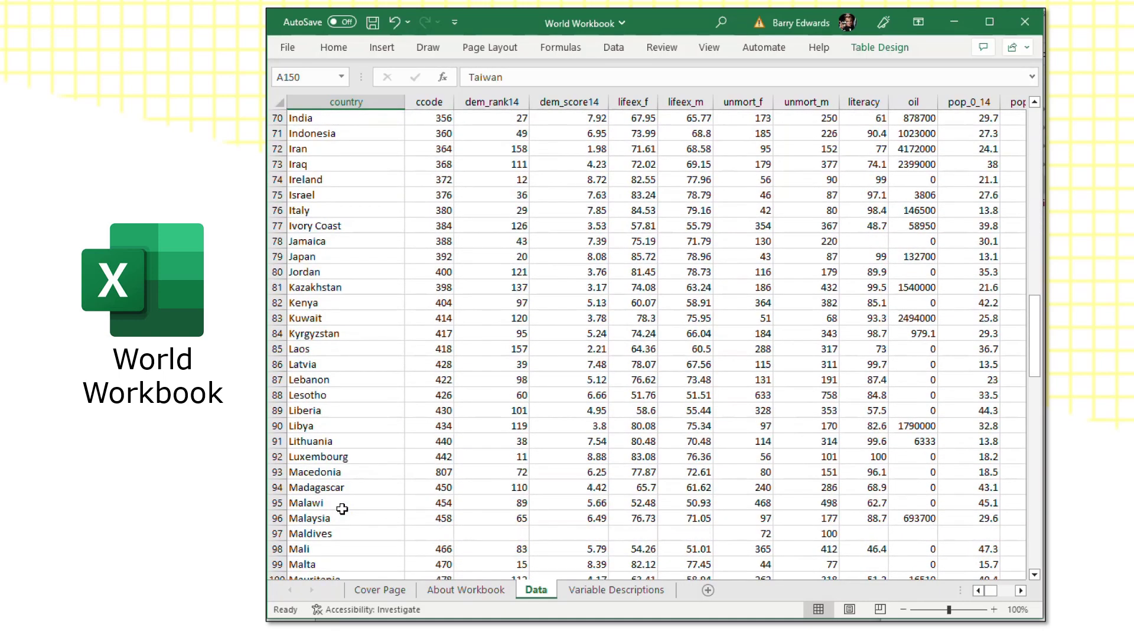
{"action": "scroll", "coordinate": [342, 509], "scroll_direction": "down", "scroll_amount": 5}
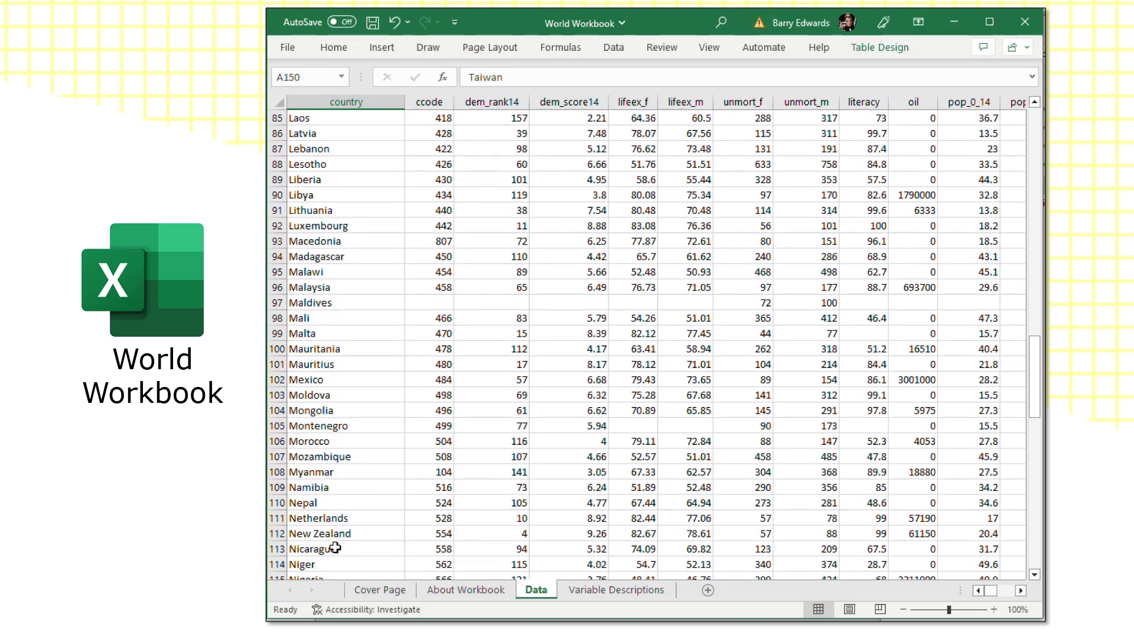
{"action": "left_click", "coordinate": [335, 475]}
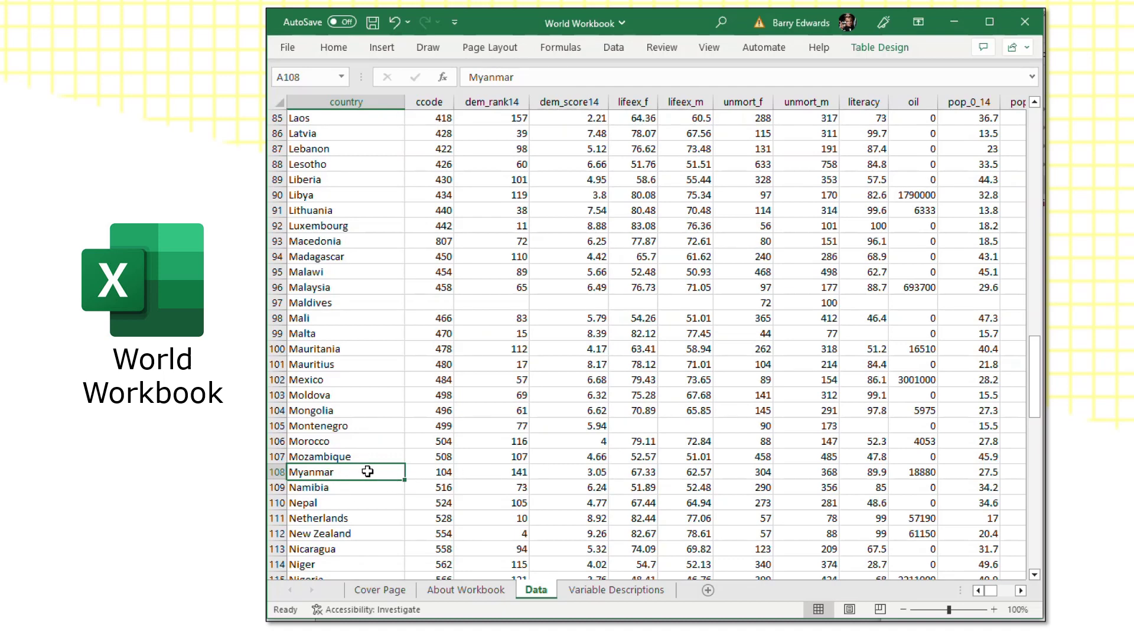
{"action": "scroll", "coordinate": [352, 522], "scroll_direction": "up", "scroll_amount": 20}
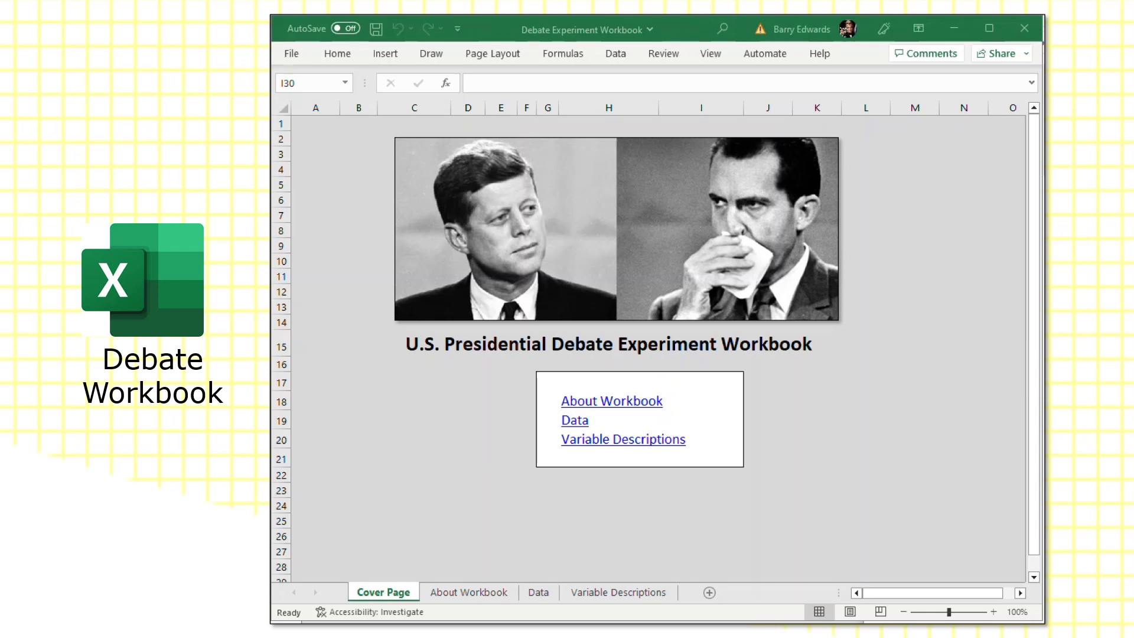
{"action": "left_click", "coordinate": [468, 593]}
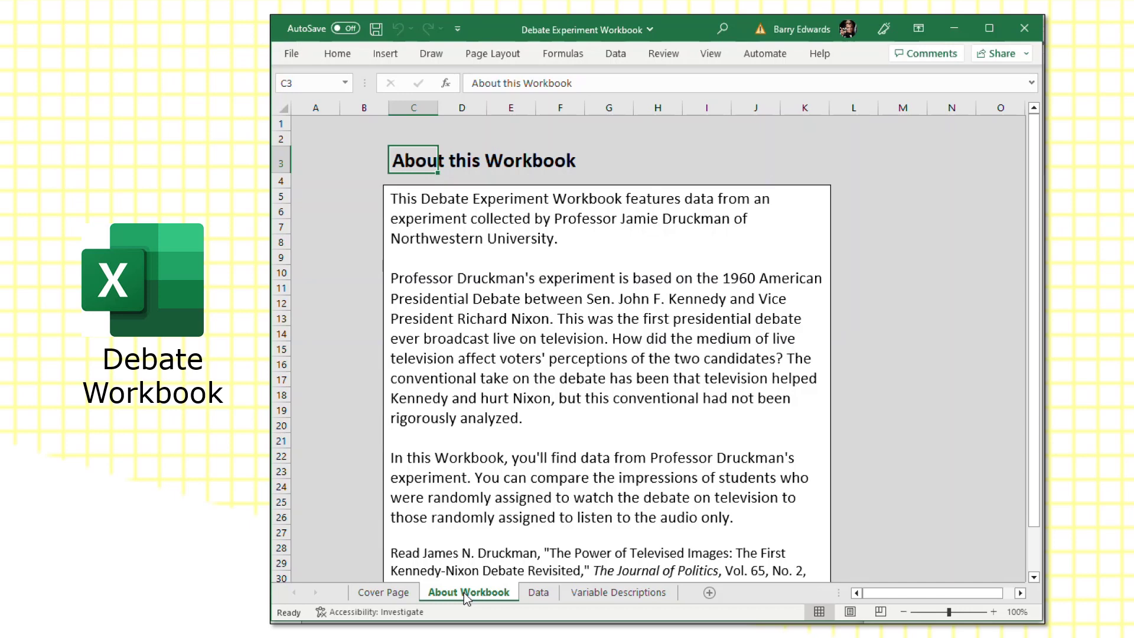
{"action": "scroll", "coordinate": [888, 427], "scroll_direction": "down", "scroll_amount": 1}
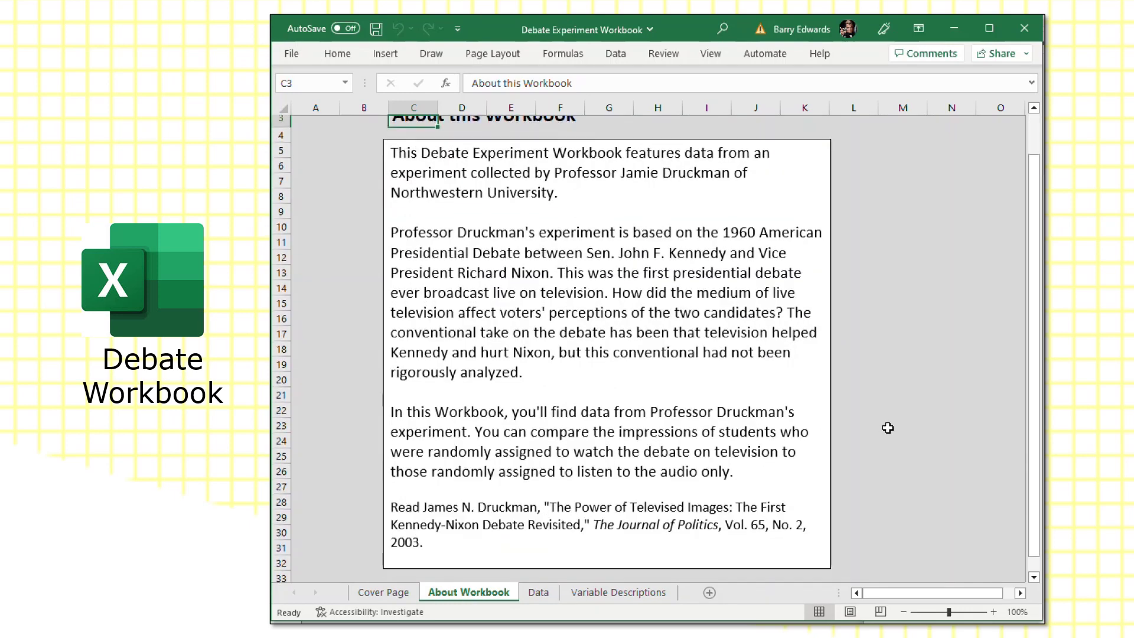
{"action": "scroll", "coordinate": [584, 524], "scroll_direction": "down", "scroll_amount": 2}
{"action": "scroll", "coordinate": [585, 524], "scroll_direction": "up", "scroll_amount": 3}
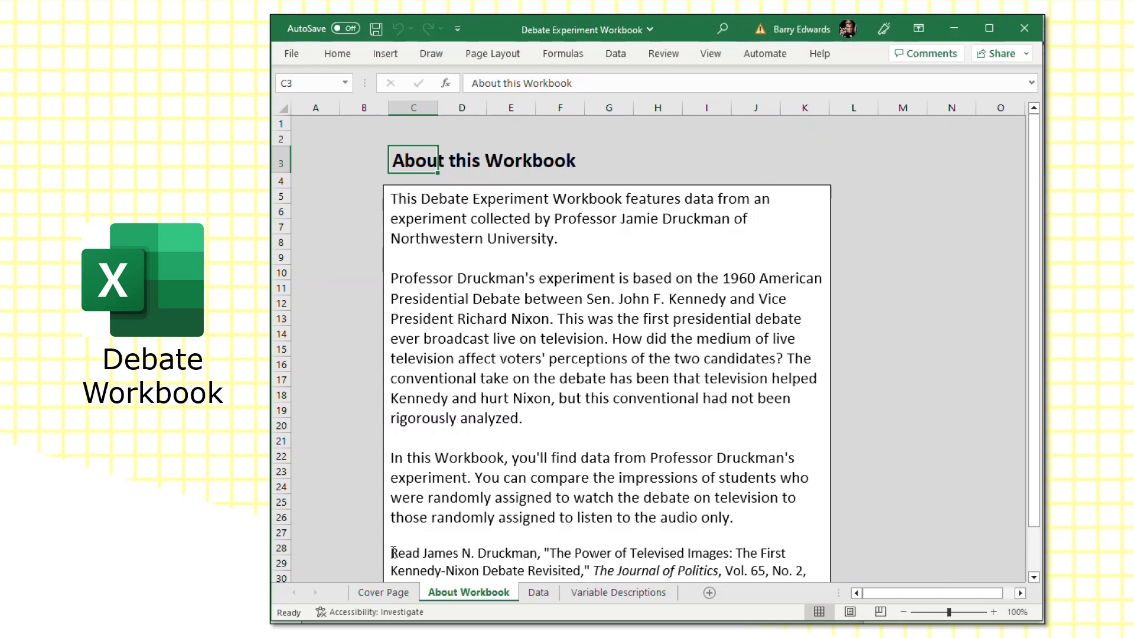
{"action": "left_click", "coordinate": [370, 593]}
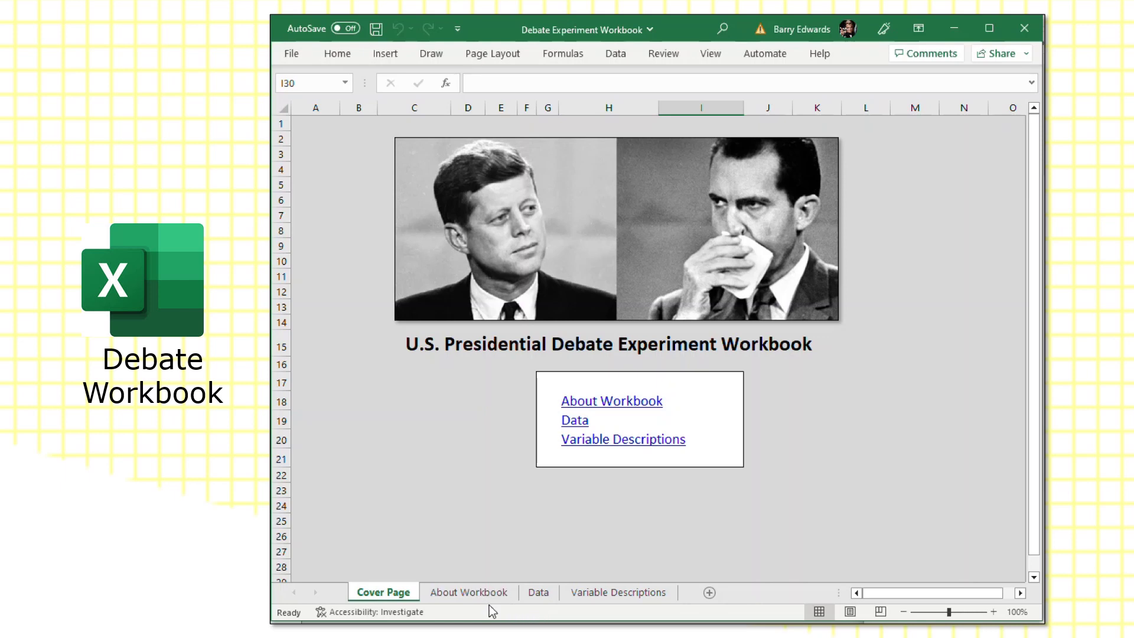
Browse the Debate Data sheet's 171 subjects, then bring the ideology and gender columns into view.
{"action": "left_click", "coordinate": [544, 595]}
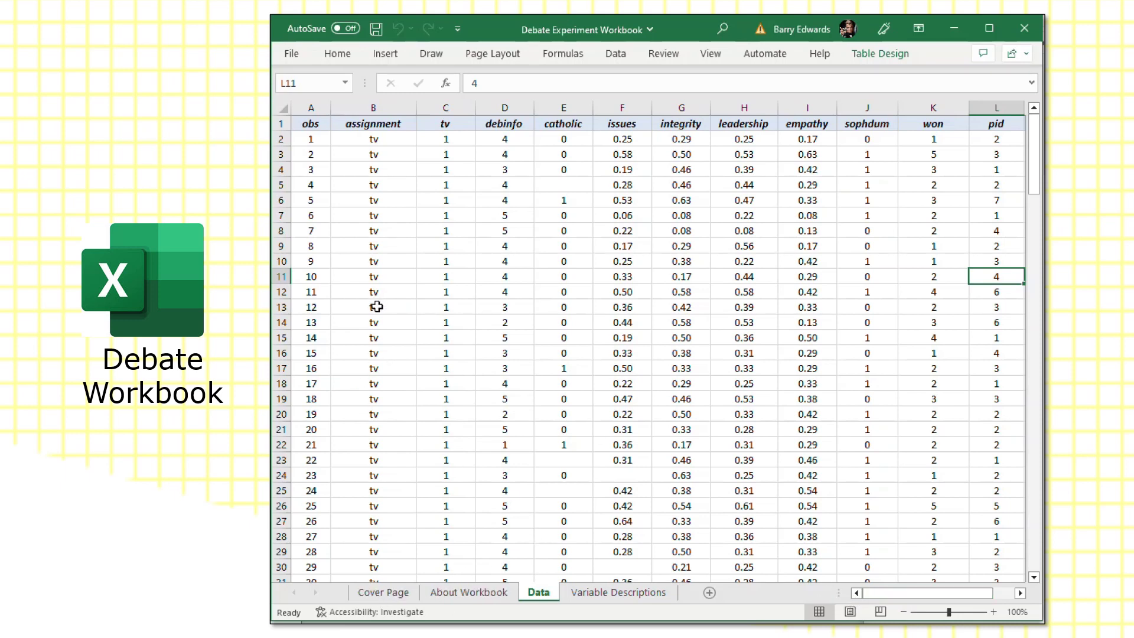
{"action": "scroll", "coordinate": [366, 431], "scroll_direction": "down", "scroll_amount": 15}
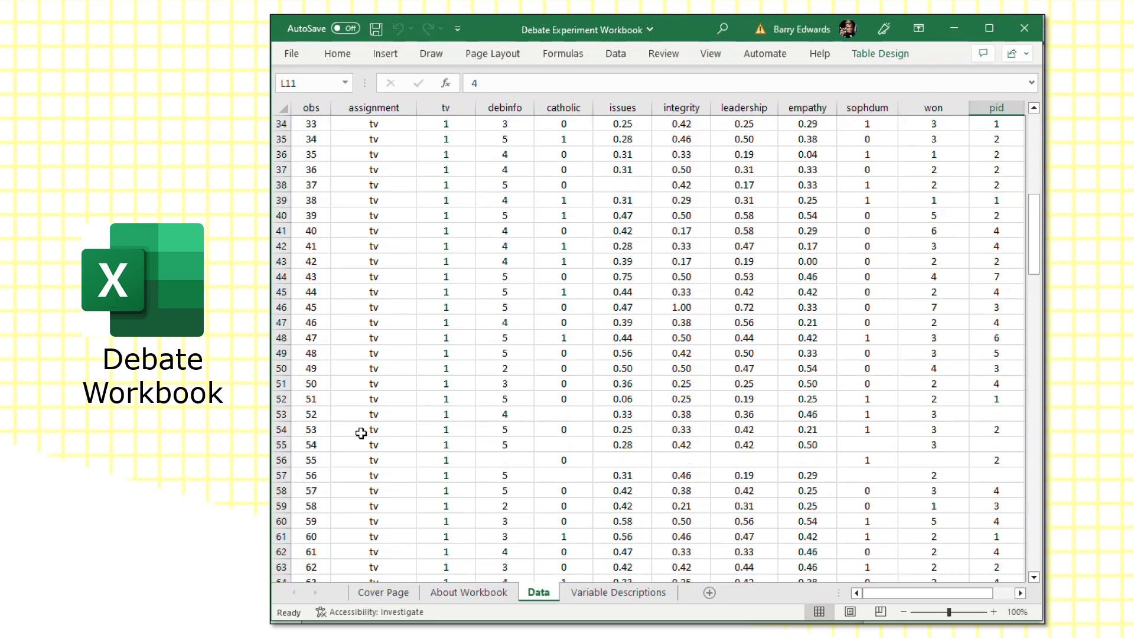
{"action": "scroll", "coordinate": [360, 433], "scroll_direction": "down", "scroll_amount": 11}
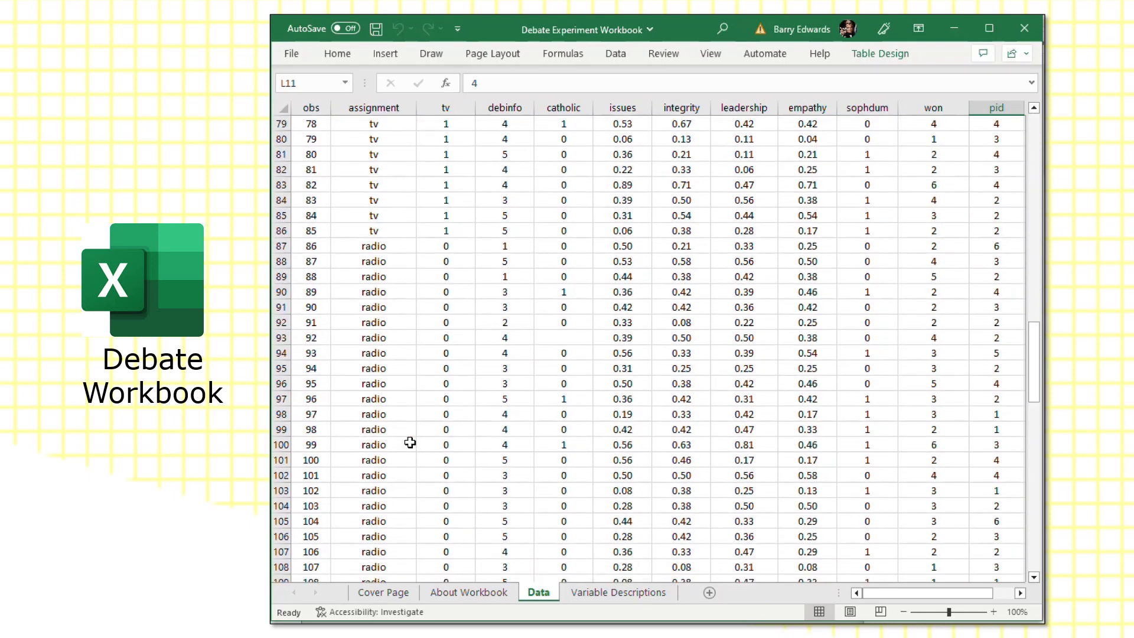
{"action": "scroll", "coordinate": [399, 453], "scroll_direction": "up", "scroll_amount": 6}
{"action": "scroll", "coordinate": [399, 453], "scroll_direction": "up", "scroll_amount": 20}
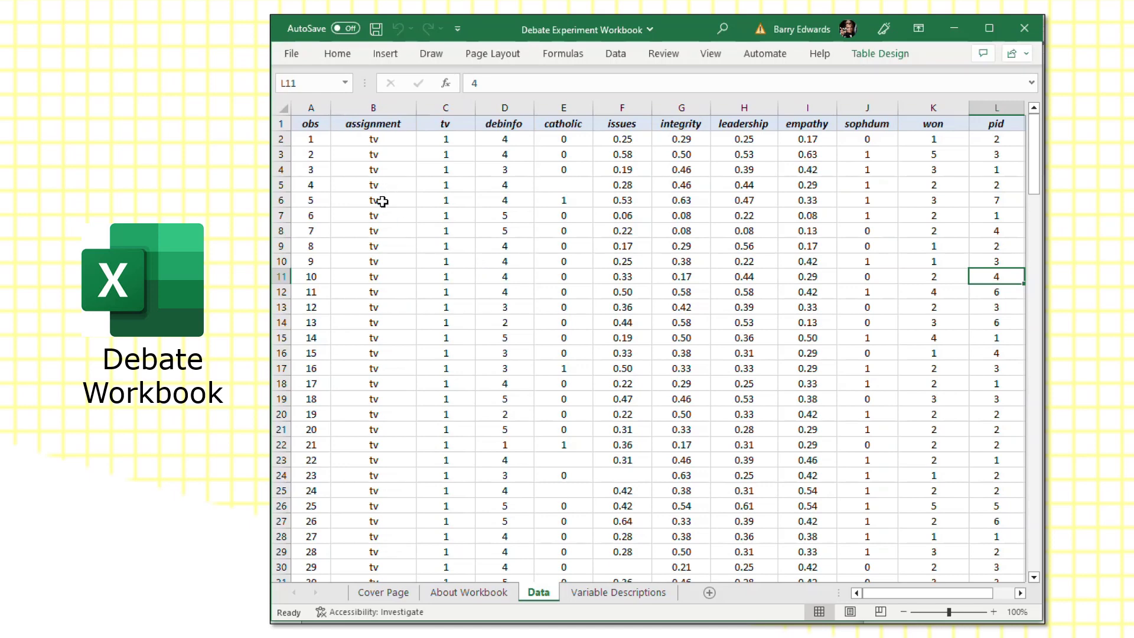
{"action": "scroll", "coordinate": [394, 344], "scroll_direction": "down", "scroll_amount": 4}
{"action": "scroll", "coordinate": [367, 435], "scroll_direction": "down", "scroll_amount": 20}
{"action": "scroll", "coordinate": [365, 442], "scroll_direction": "down", "scroll_amount": 20}
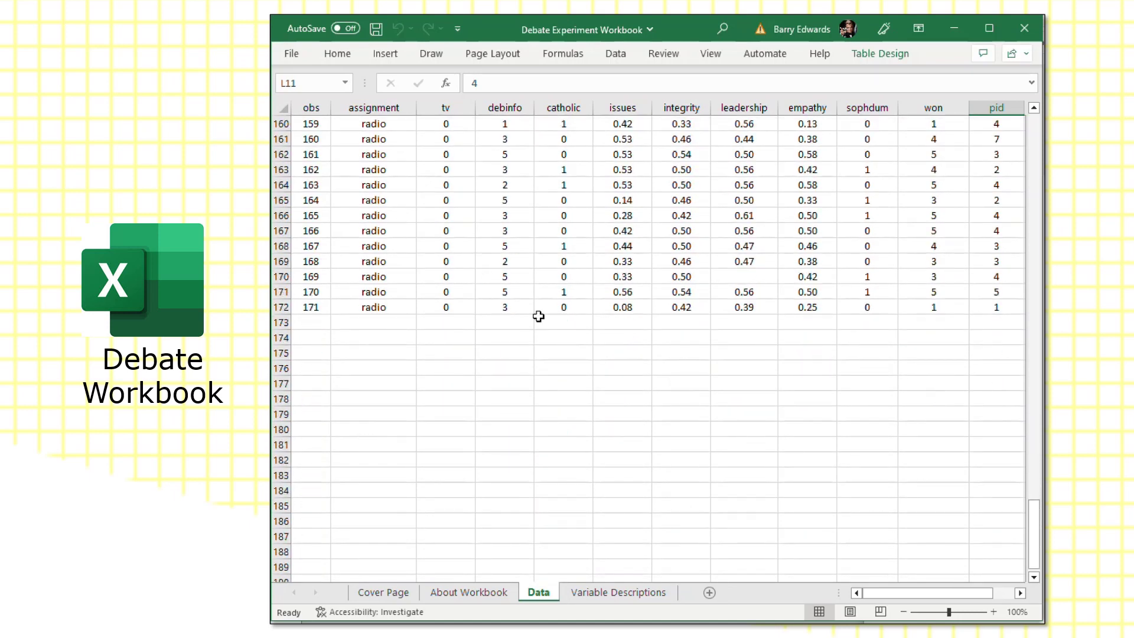
{"action": "scroll", "coordinate": [445, 376], "scroll_direction": "up", "scroll_amount": 6}
{"action": "scroll", "coordinate": [380, 378], "scroll_direction": "up", "scroll_amount": 20}
{"action": "scroll", "coordinate": [385, 421], "scroll_direction": "up", "scroll_amount": 8}
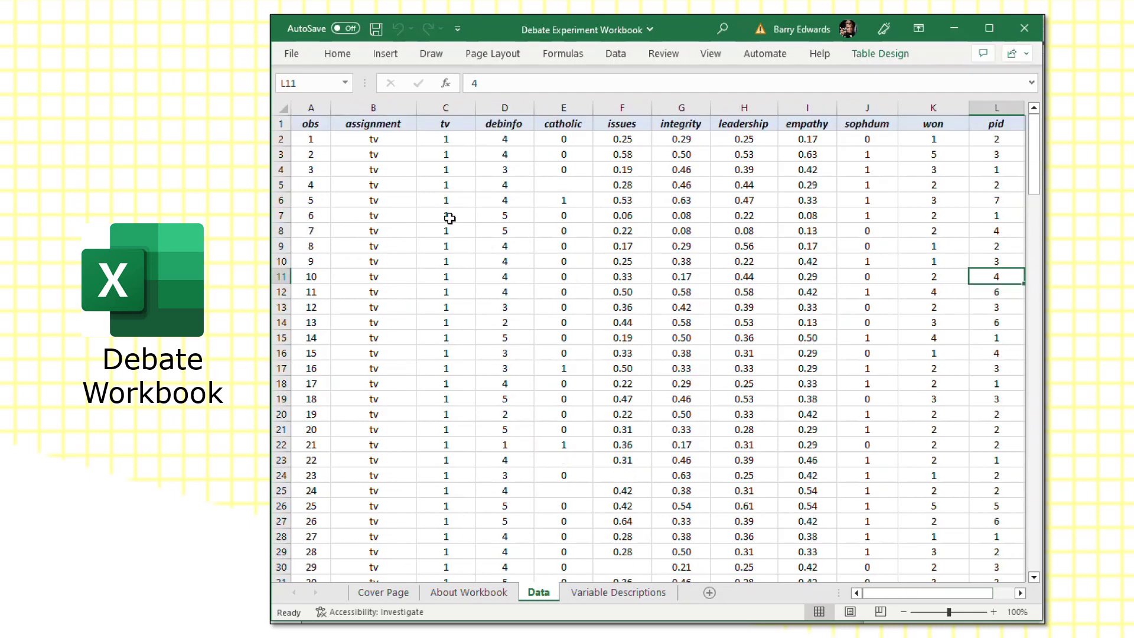
{"action": "left_click", "coordinate": [1022, 592]}
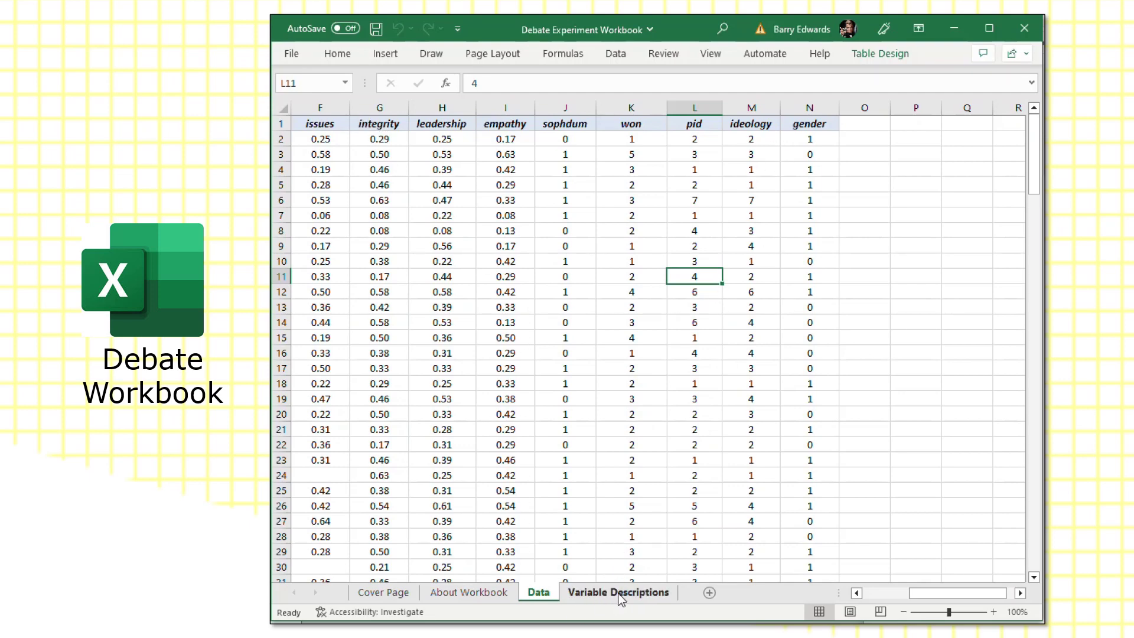
Show the Variable Descriptions sheet covering the 14 variables from obs to gender.
{"action": "left_click", "coordinate": [618, 593]}
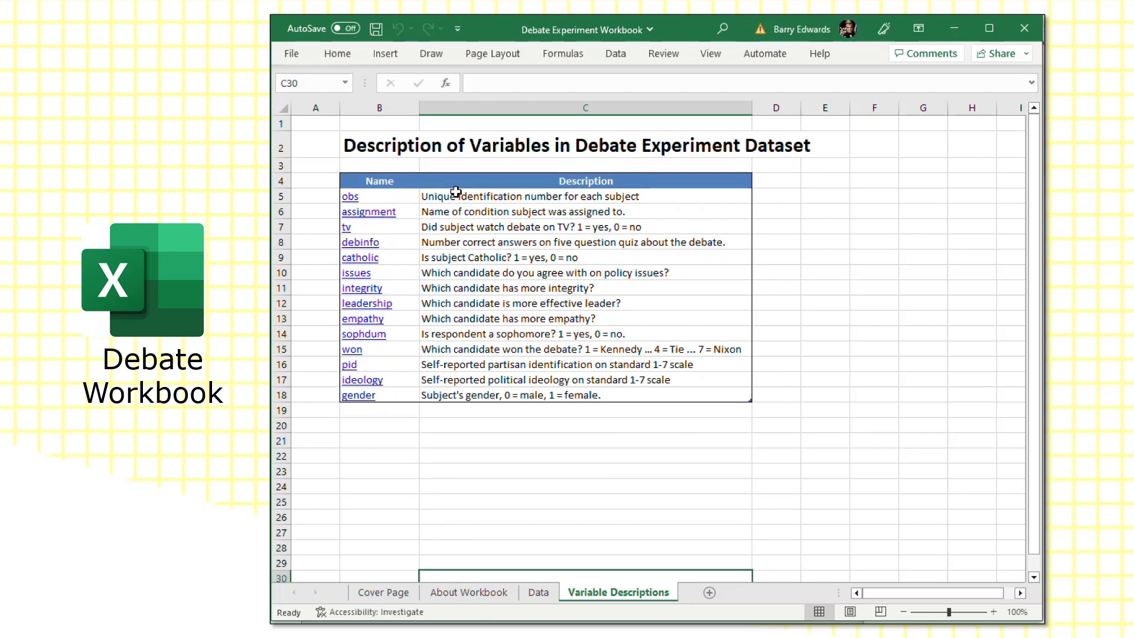
{"action": "left_click", "coordinate": [384, 594]}
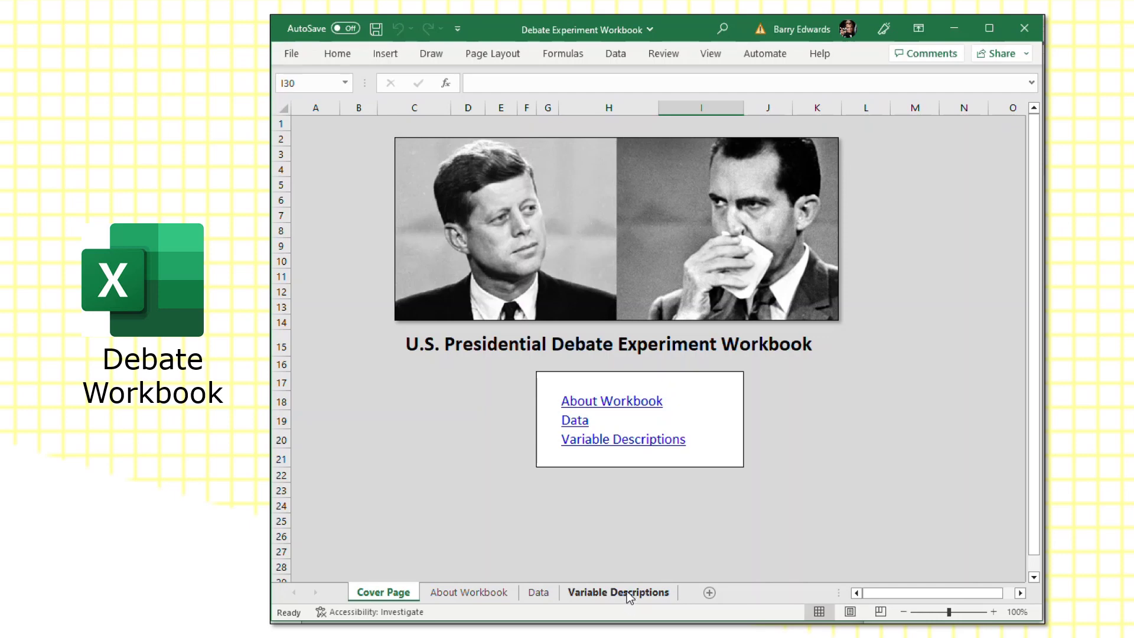
{"action": "left_click", "coordinate": [541, 593]}
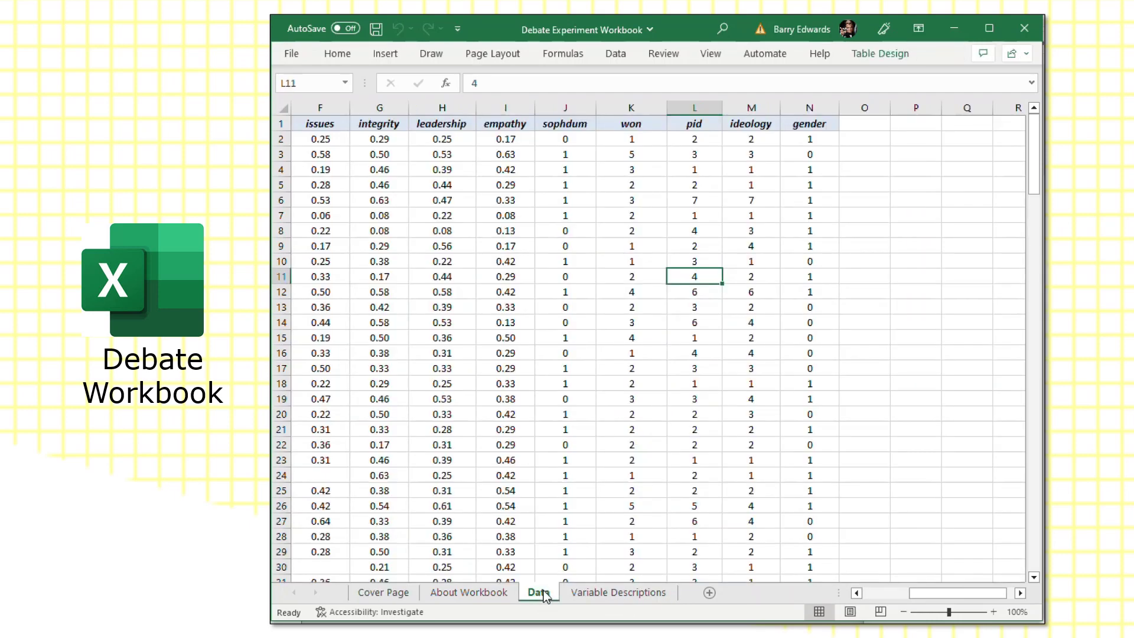
{"action": "left_click_drag", "start_coordinate": [938, 594], "coordinate": [864, 591]}
{"action": "left_click", "coordinate": [316, 145]}
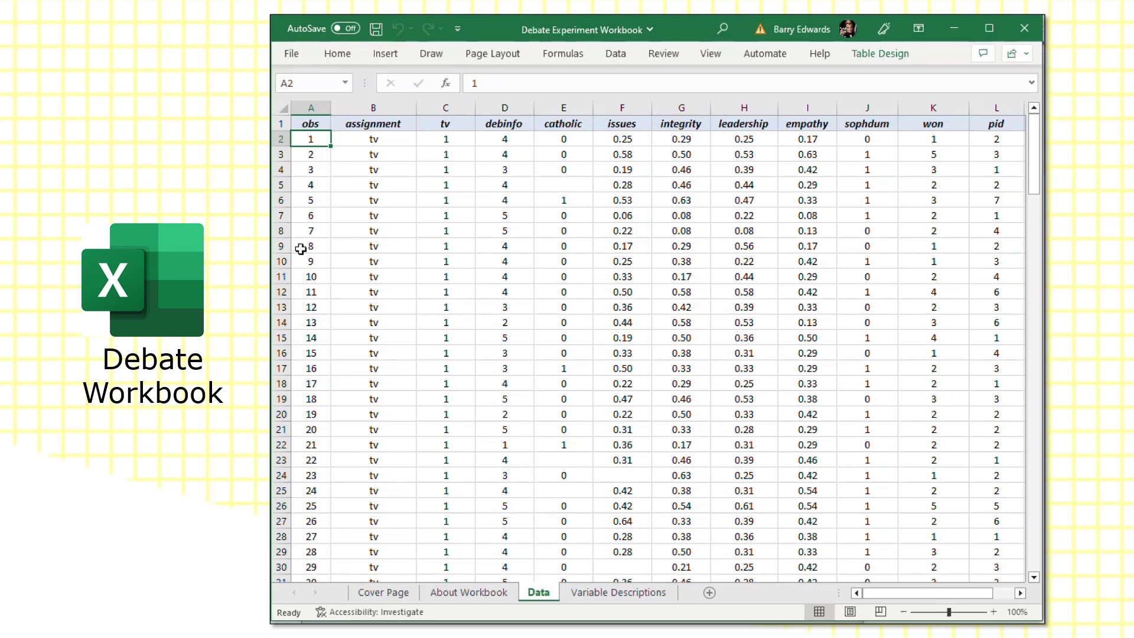
{"action": "scroll", "coordinate": [322, 437], "scroll_direction": "down", "scroll_amount": 10}
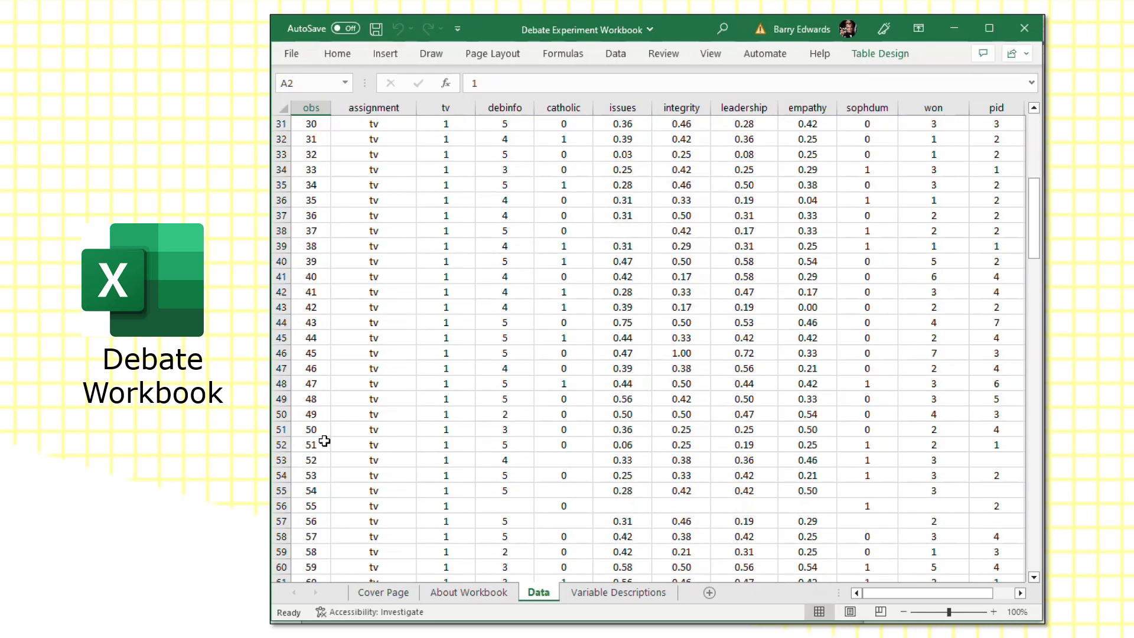
{"action": "scroll", "coordinate": [324, 441], "scroll_direction": "down", "scroll_amount": 15}
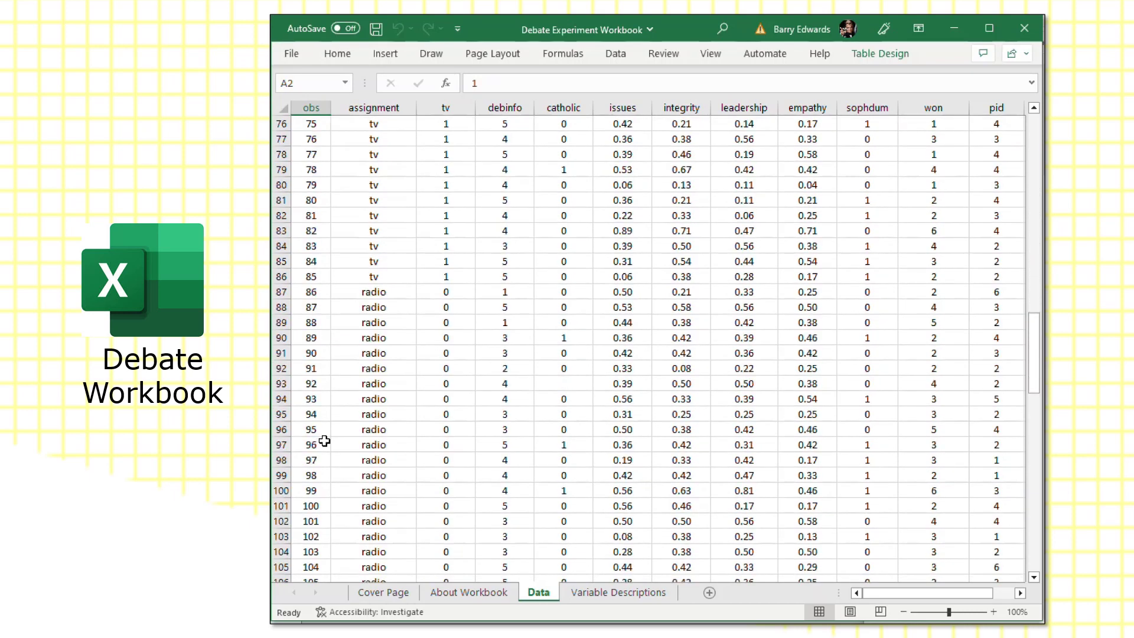
{"action": "scroll", "coordinate": [324, 441], "scroll_direction": "down", "scroll_amount": 3}
{"action": "scroll", "coordinate": [516, 471], "scroll_direction": "up", "scroll_amount": 20}
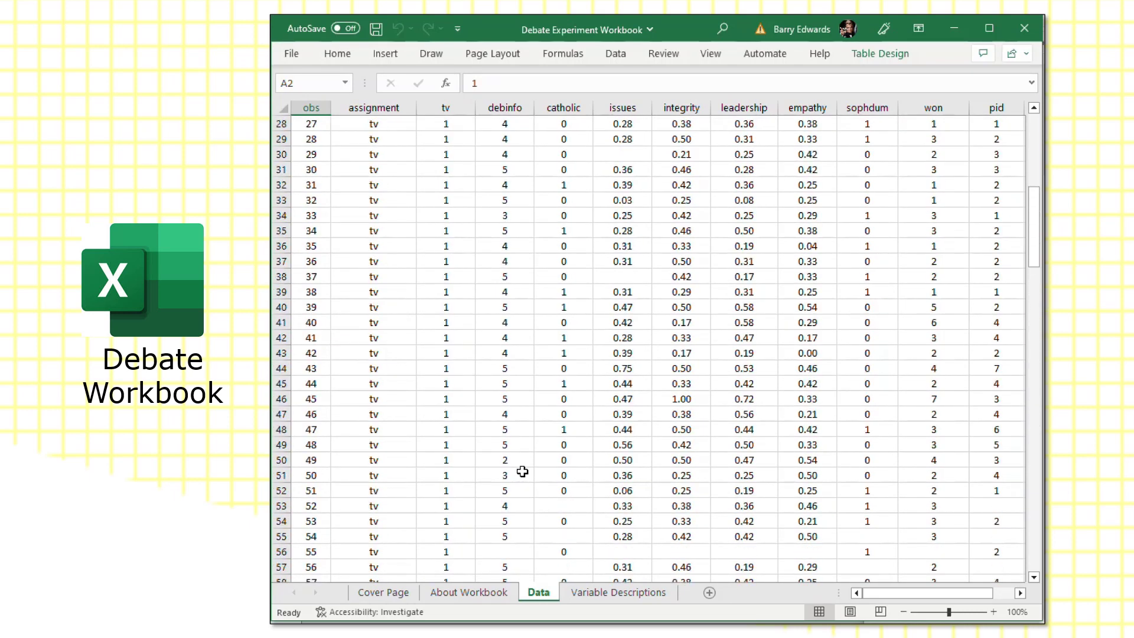
{"action": "scroll", "coordinate": [523, 471], "scroll_direction": "up", "scroll_amount": 4}
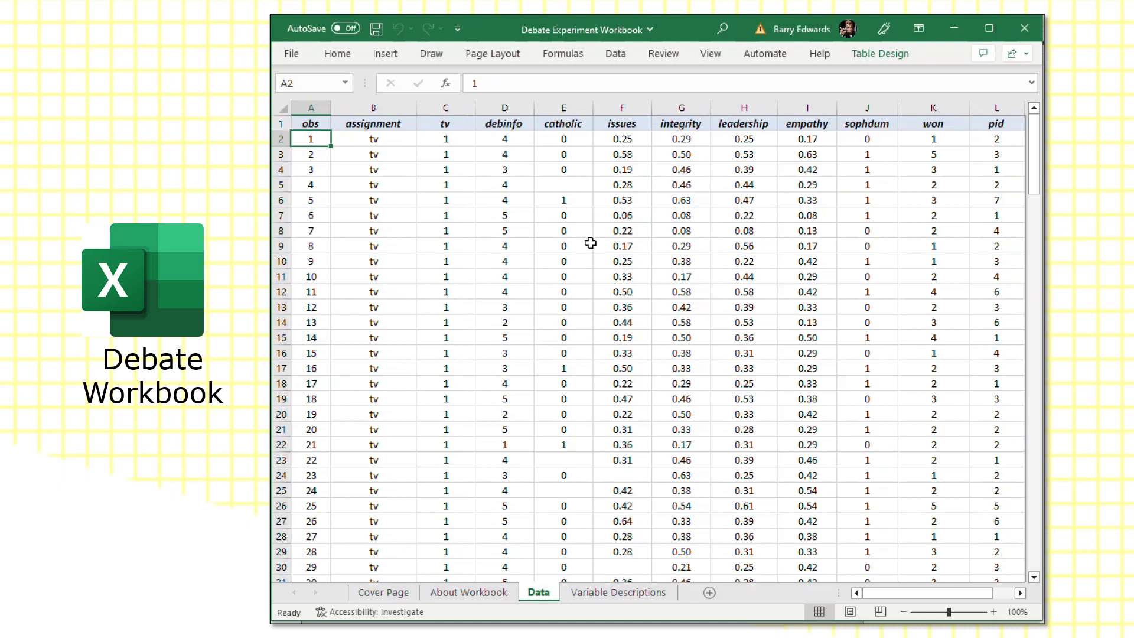
{"action": "left_click", "coordinate": [314, 125]}
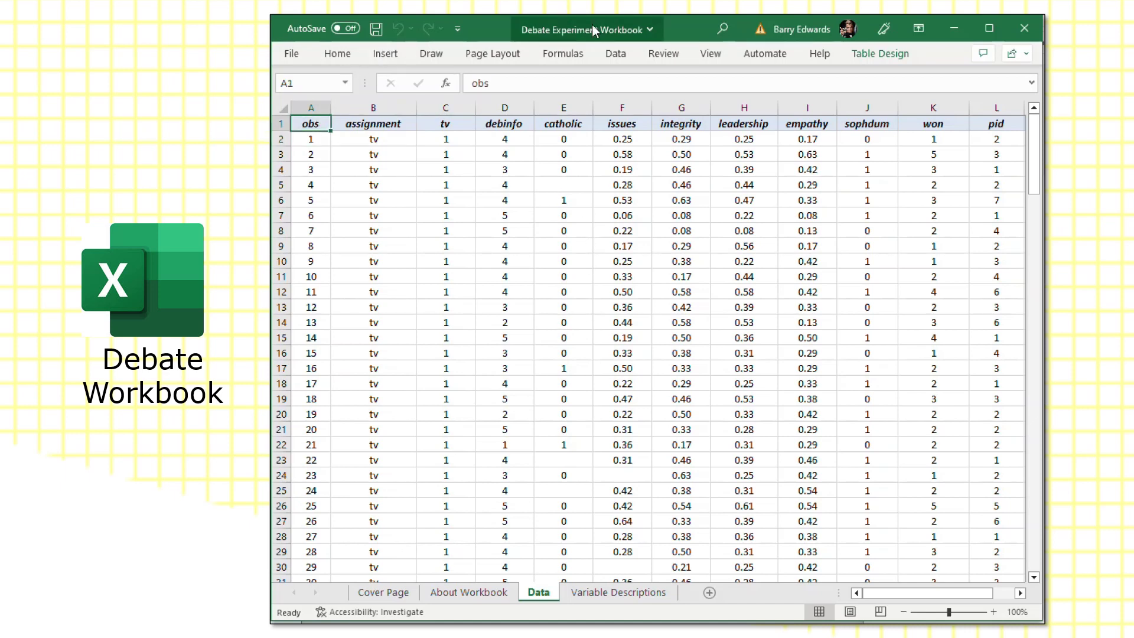
Switch the Debate workbook back to its Cover Page.
{"action": "left_click", "coordinate": [379, 595]}
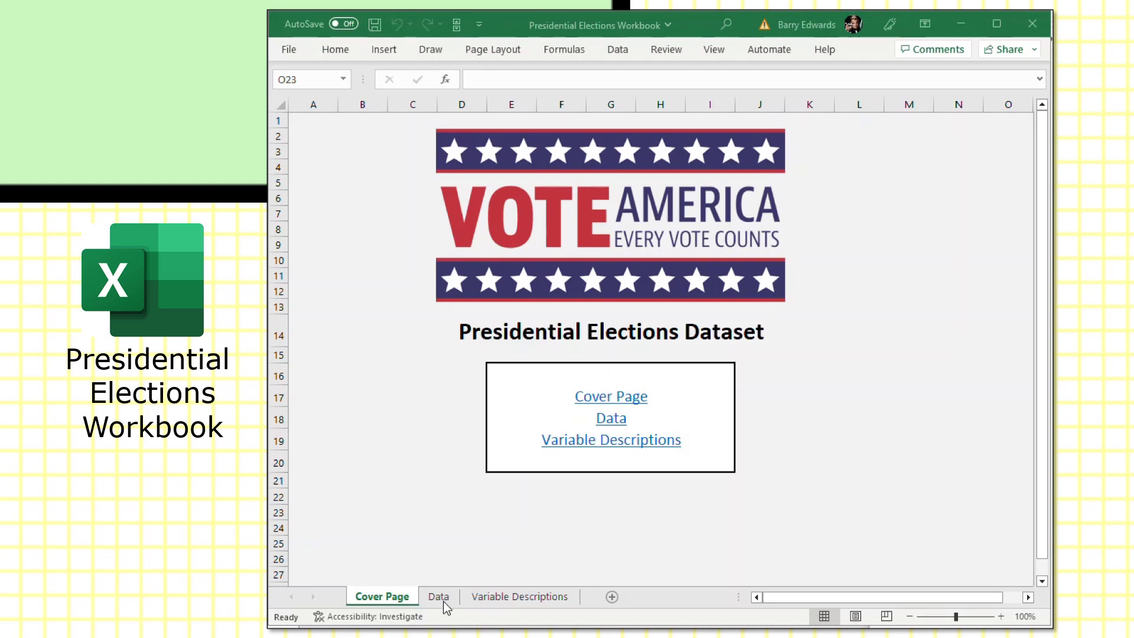
Open the Presidential Elections Data sheet and zoom it to 120%.
{"action": "left_click", "coordinate": [444, 601]}
{"action": "left_click", "coordinate": [443, 602]}
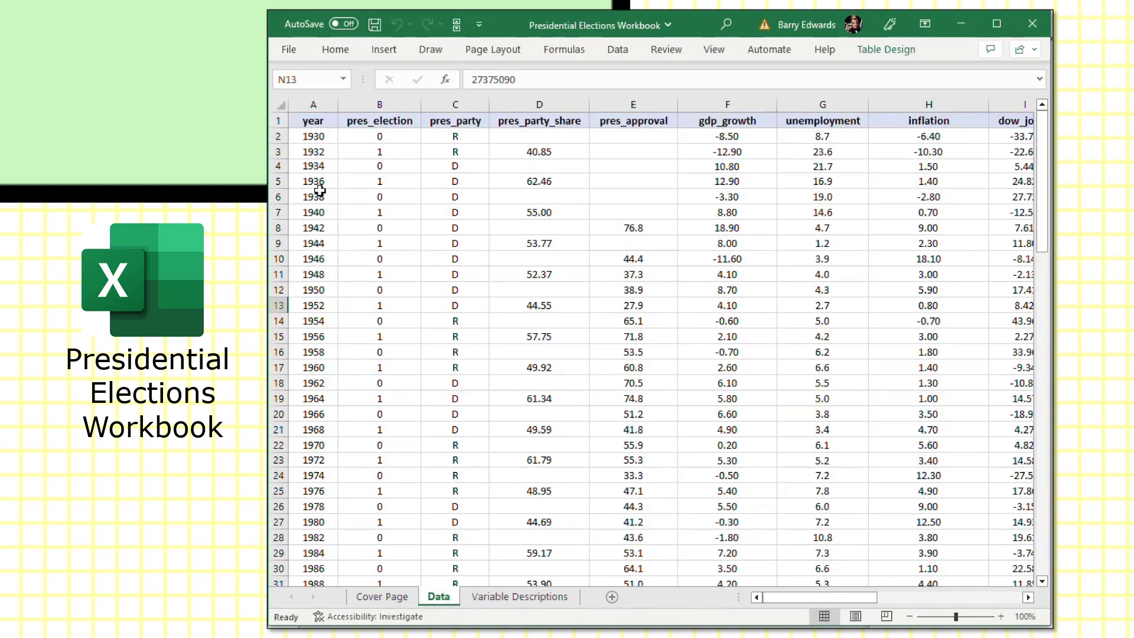
{"action": "left_click", "coordinate": [1003, 617]}
{"action": "left_click", "coordinate": [1003, 616]}
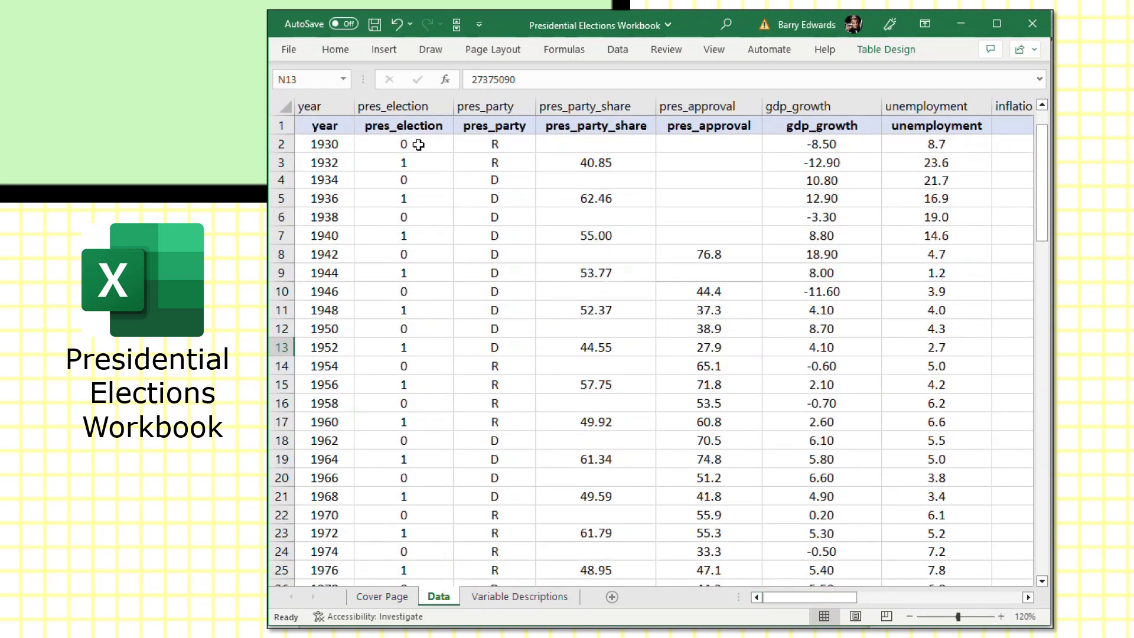
Select the 1936 and 2018 (A46) year entries and scroll across the election columns.
{"action": "key", "text": "ctrl+Left"}
{"action": "key", "text": "Up"}
{"action": "key", "text": "Up"}
{"action": "key", "text": "Up"}
{"action": "key", "text": "Up"}
{"action": "key", "text": "Up"}
{"action": "key", "text": "Up"}
{"action": "key", "text": "Up"}
{"action": "key", "text": "Up"}
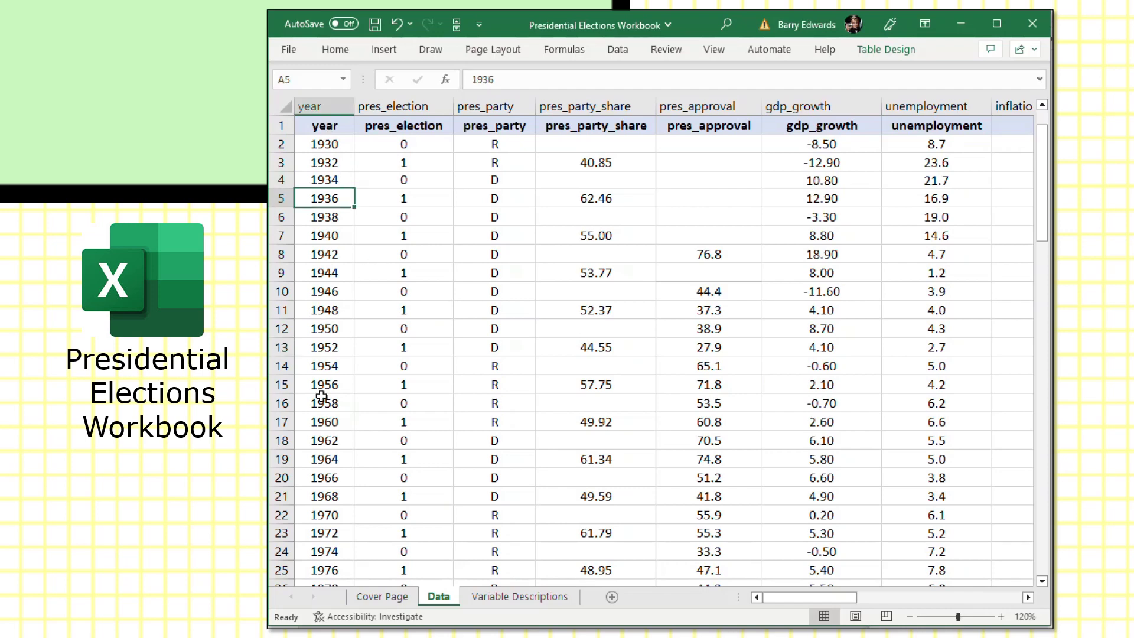
{"action": "scroll", "coordinate": [336, 467], "scroll_direction": "down", "scroll_amount": 12}
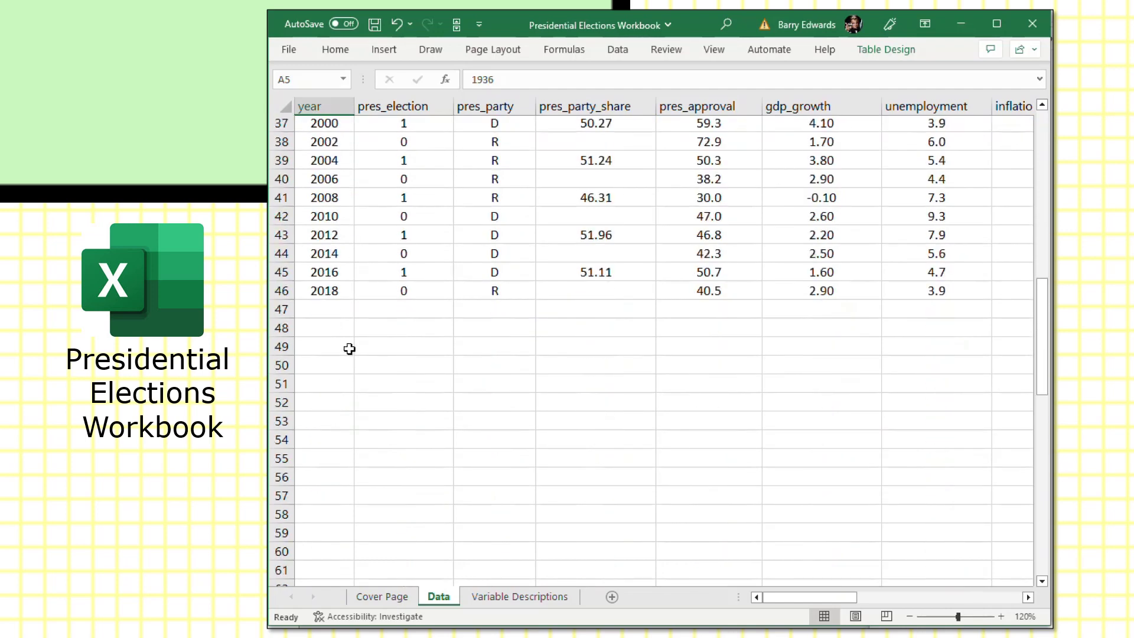
{"action": "left_click", "coordinate": [335, 289]}
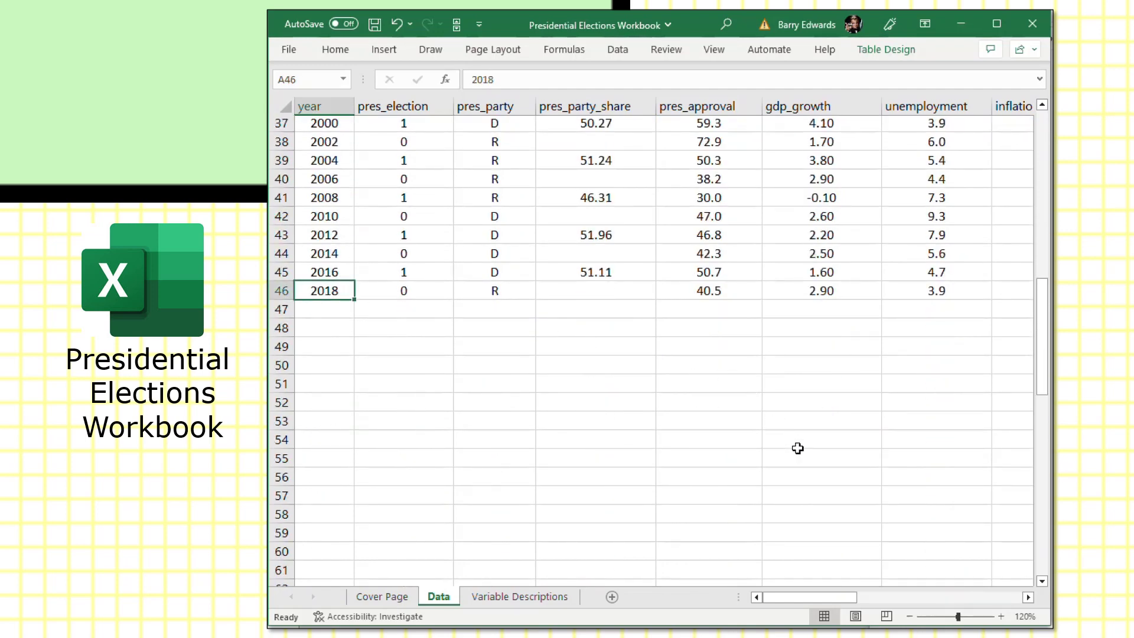
{"action": "scroll", "coordinate": [801, 447], "scroll_direction": "up", "scroll_amount": 9}
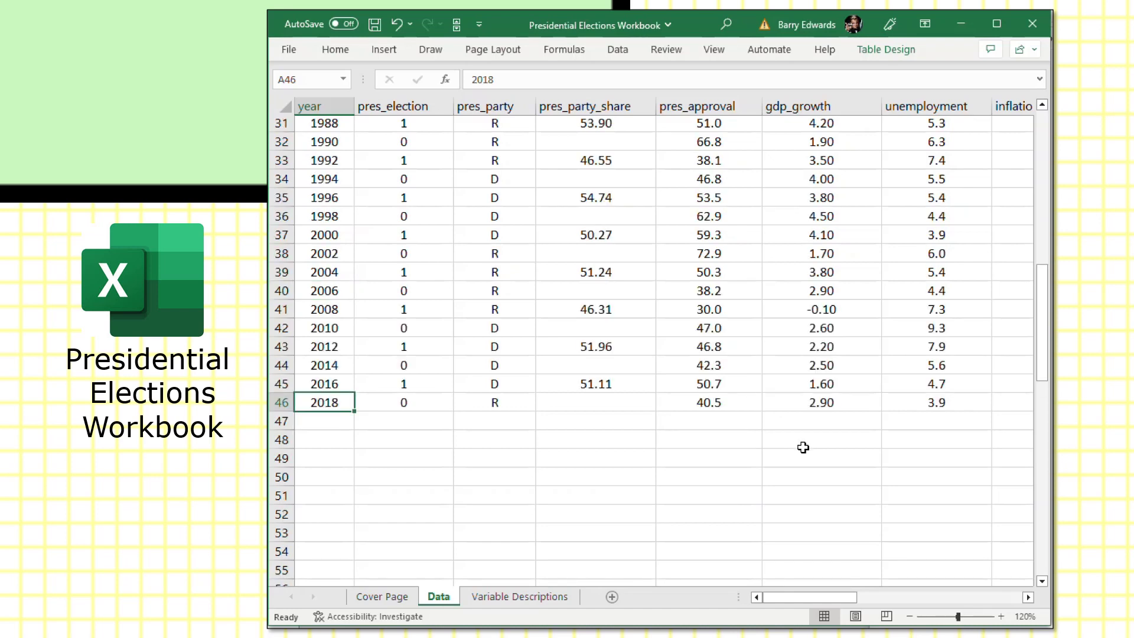
{"action": "scroll", "coordinate": [800, 452], "scroll_direction": "down", "scroll_amount": 6}
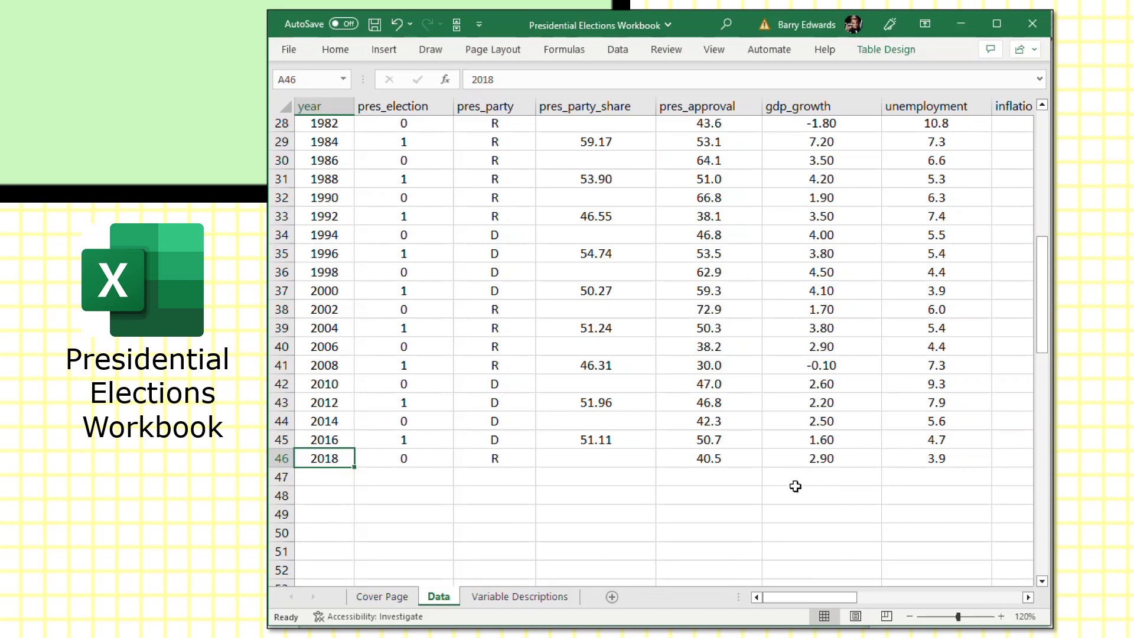
{"action": "scroll", "coordinate": [798, 489], "scroll_direction": "up", "scroll_amount": 9}
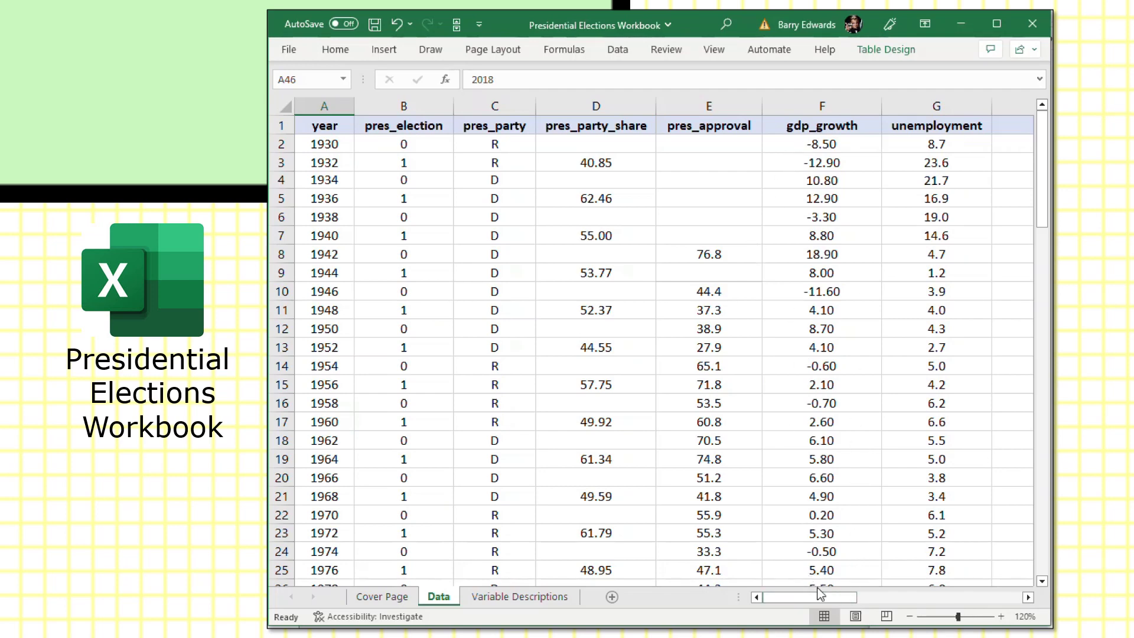
{"action": "mouse_move", "coordinate": [784, 598]}
{"action": "left_mouse_down"}
{"action": "mouse_move", "coordinate": [959, 619]}
{"action": "mouse_move", "coordinate": [780, 600]}
{"action": "left_mouse_up"}
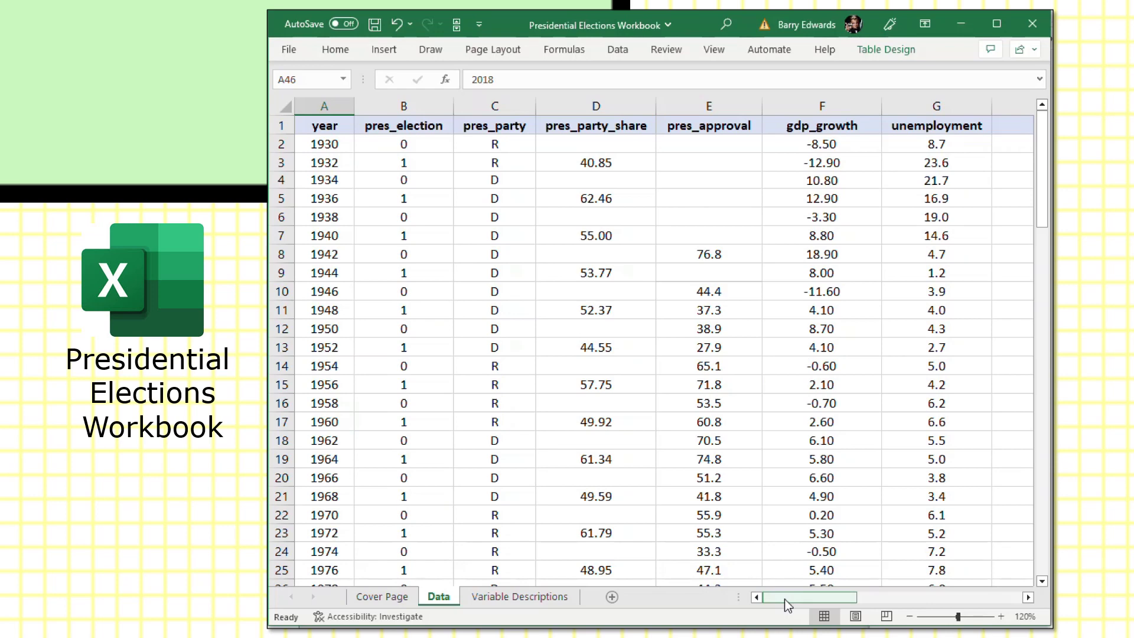
{"action": "mouse_move", "coordinate": [786, 601]}
{"action": "left_mouse_down"}
{"action": "mouse_move", "coordinate": [965, 608]}
{"action": "mouse_move", "coordinate": [764, 601]}
{"action": "left_mouse_up"}
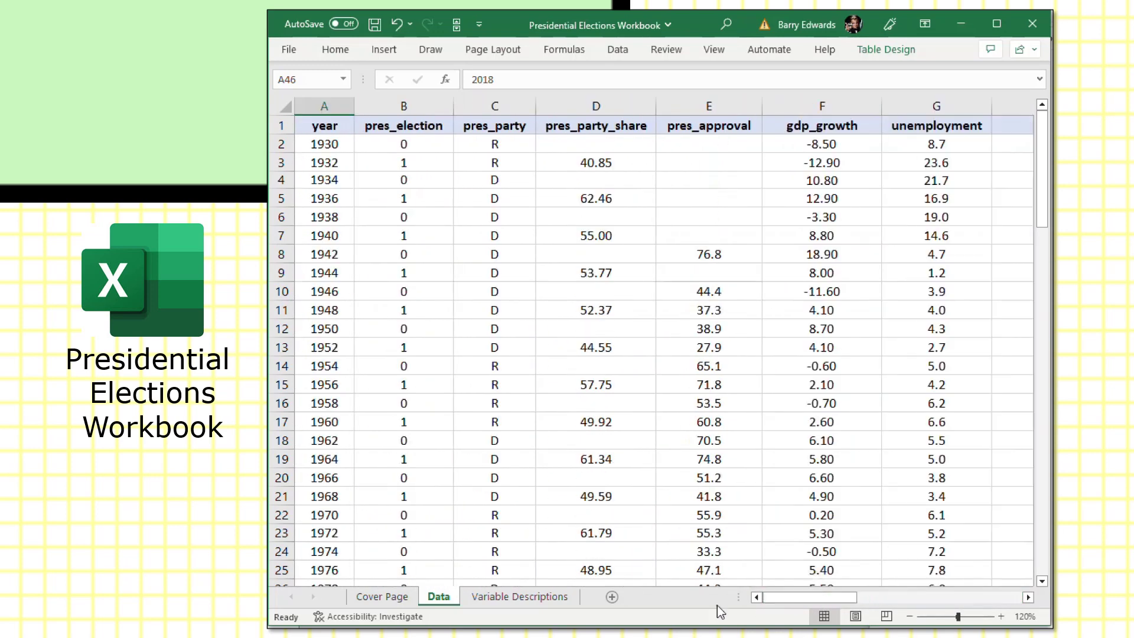
Open Variable Descriptions, select the dow_jones description in C5, and scroll through the table.
{"action": "left_click", "coordinate": [489, 597]}
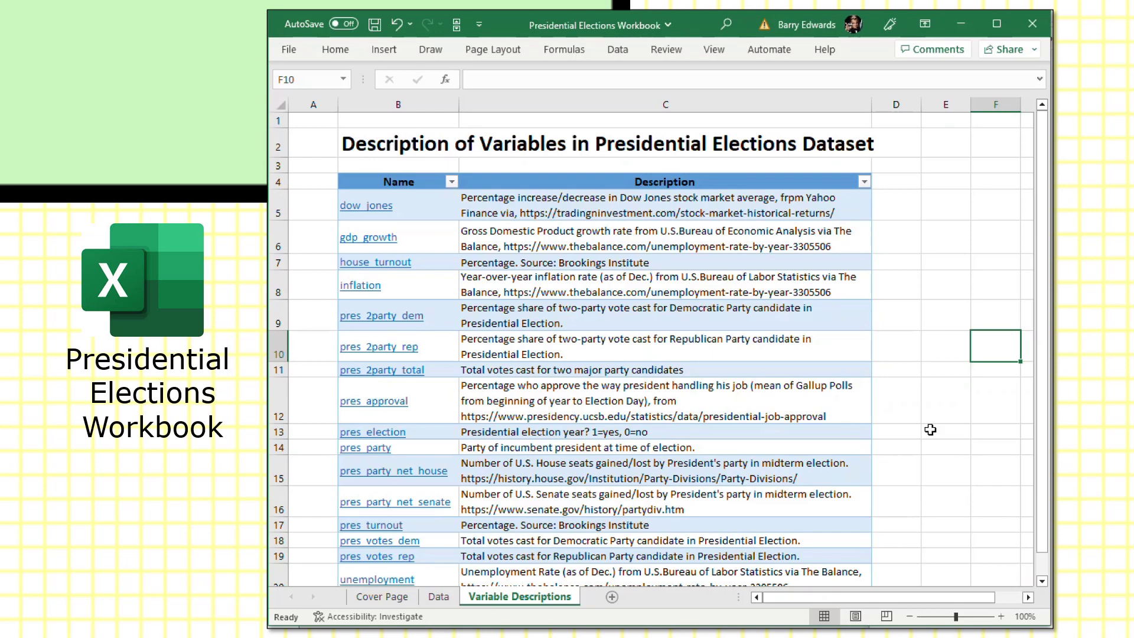
{"action": "left_click", "coordinate": [476, 203]}
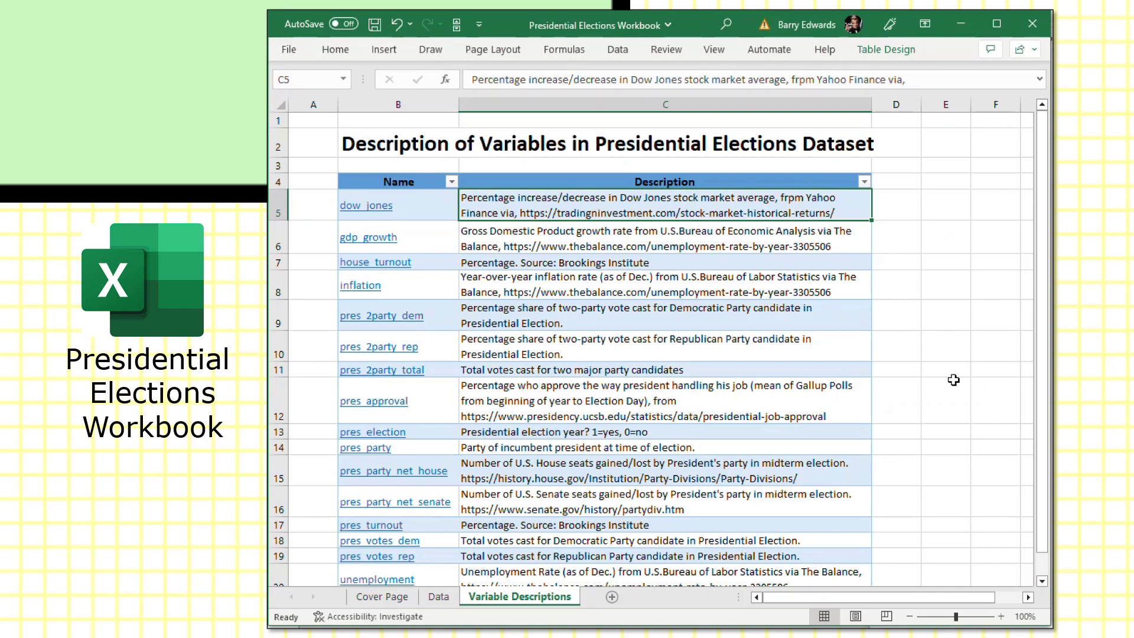
{"action": "scroll", "coordinate": [904, 473], "scroll_direction": "down", "scroll_amount": 3}
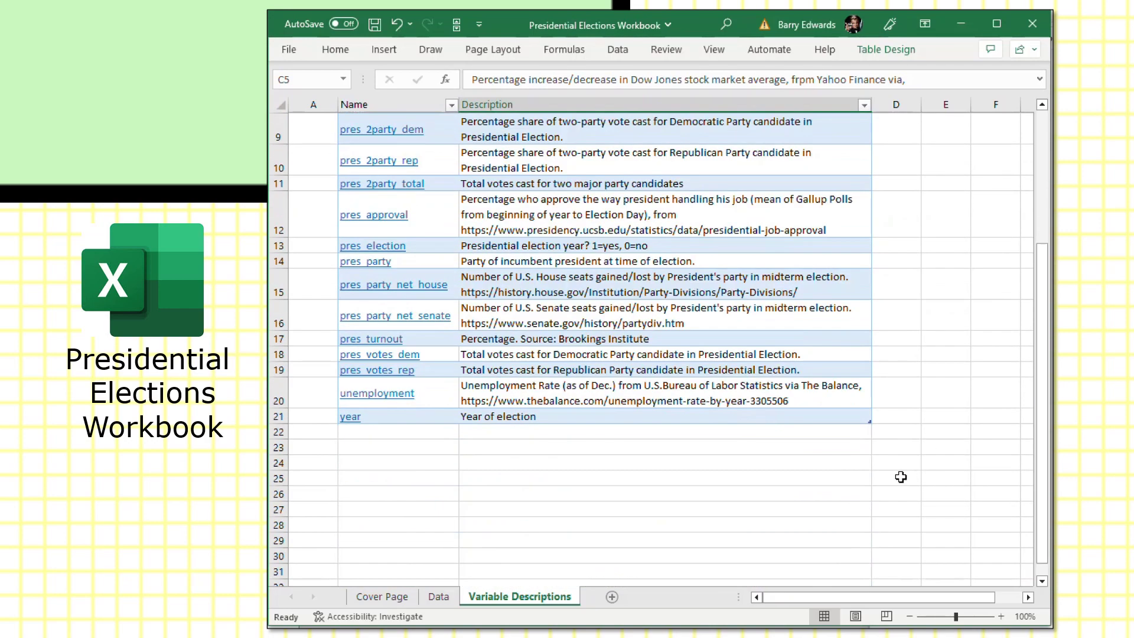
{"action": "scroll", "coordinate": [898, 475], "scroll_direction": "up", "scroll_amount": 3}
{"action": "scroll", "coordinate": [902, 462], "scroll_direction": "down", "scroll_amount": 1}
{"action": "scroll", "coordinate": [901, 462], "scroll_direction": "up", "scroll_amount": 1}
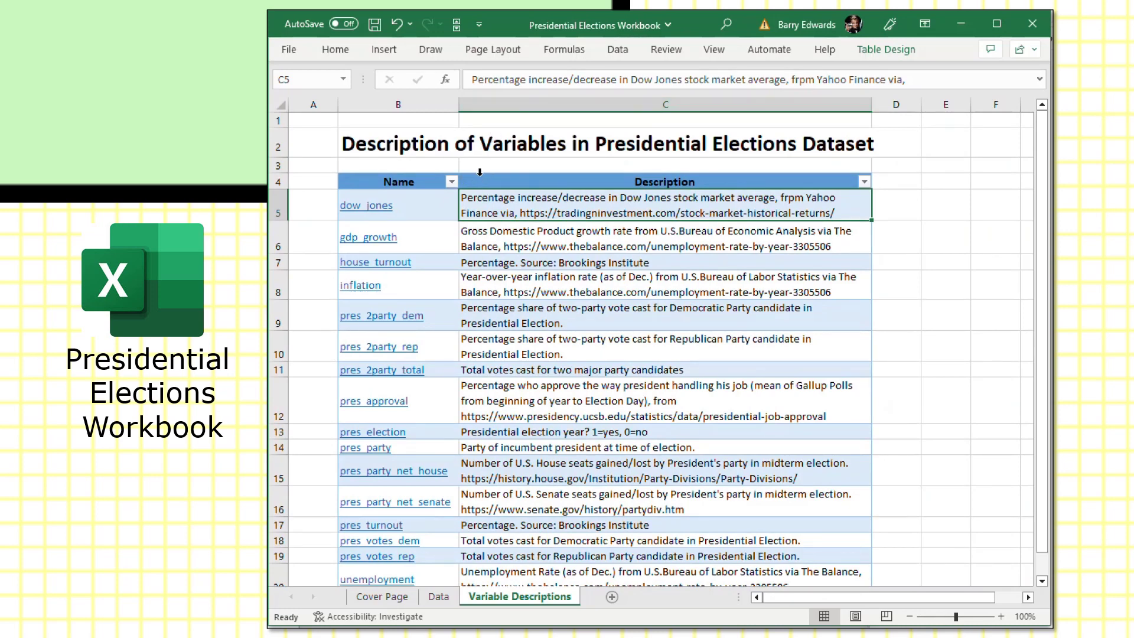
{"action": "scroll", "coordinate": [947, 491], "scroll_direction": "down", "scroll_amount": 2}
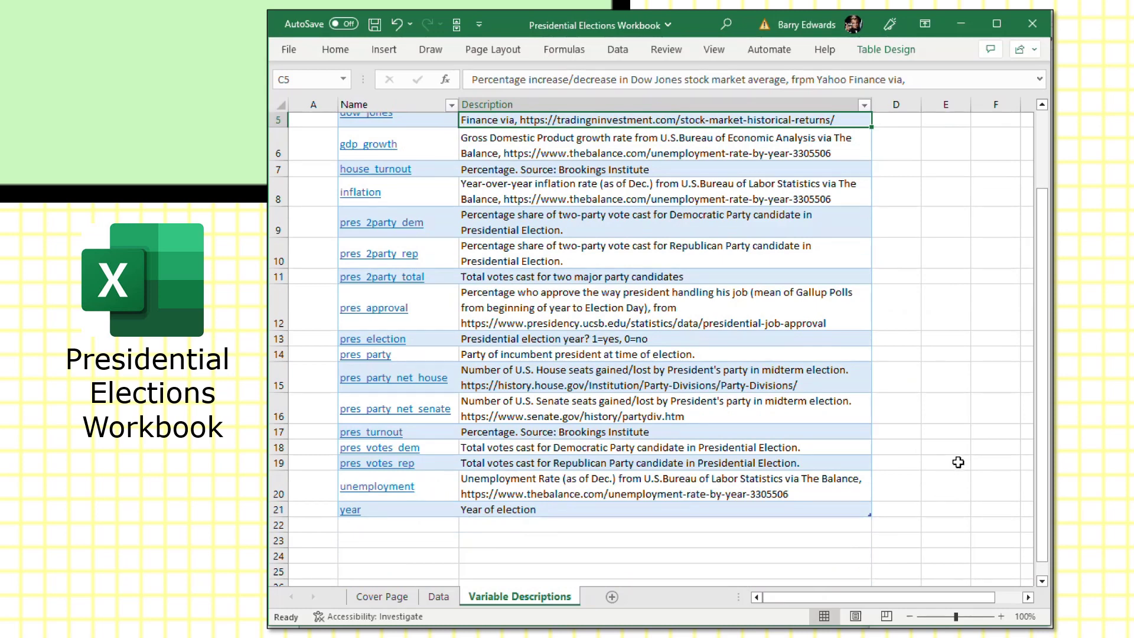
{"action": "scroll", "coordinate": [955, 460], "scroll_direction": "up", "scroll_amount": 2}
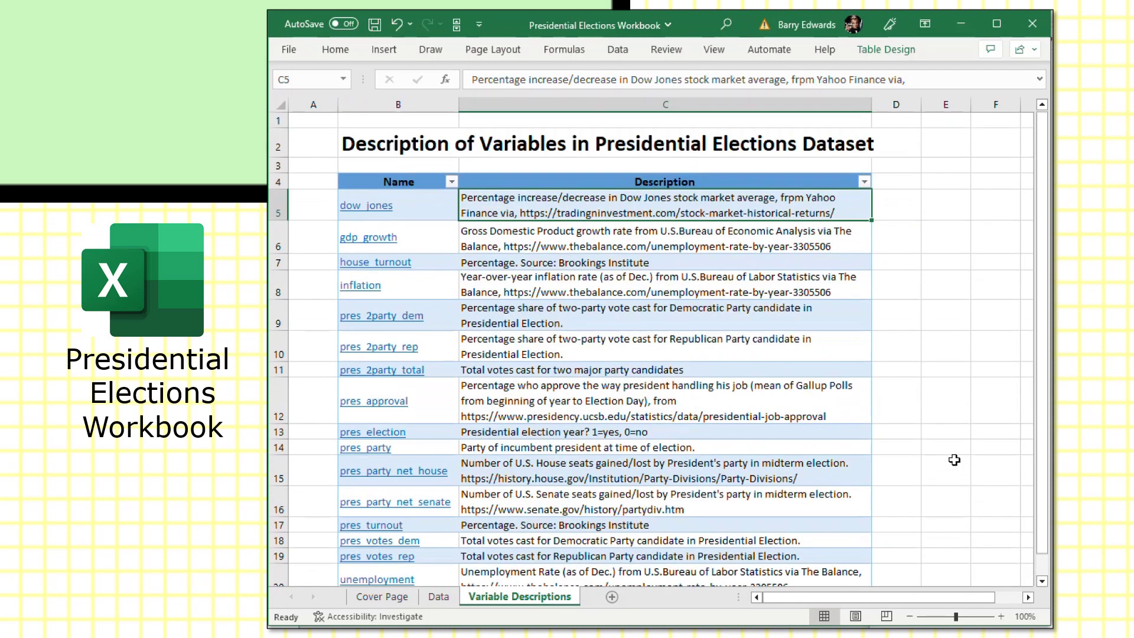
{"action": "scroll", "coordinate": [955, 459], "scroll_direction": "down", "scroll_amount": 2}
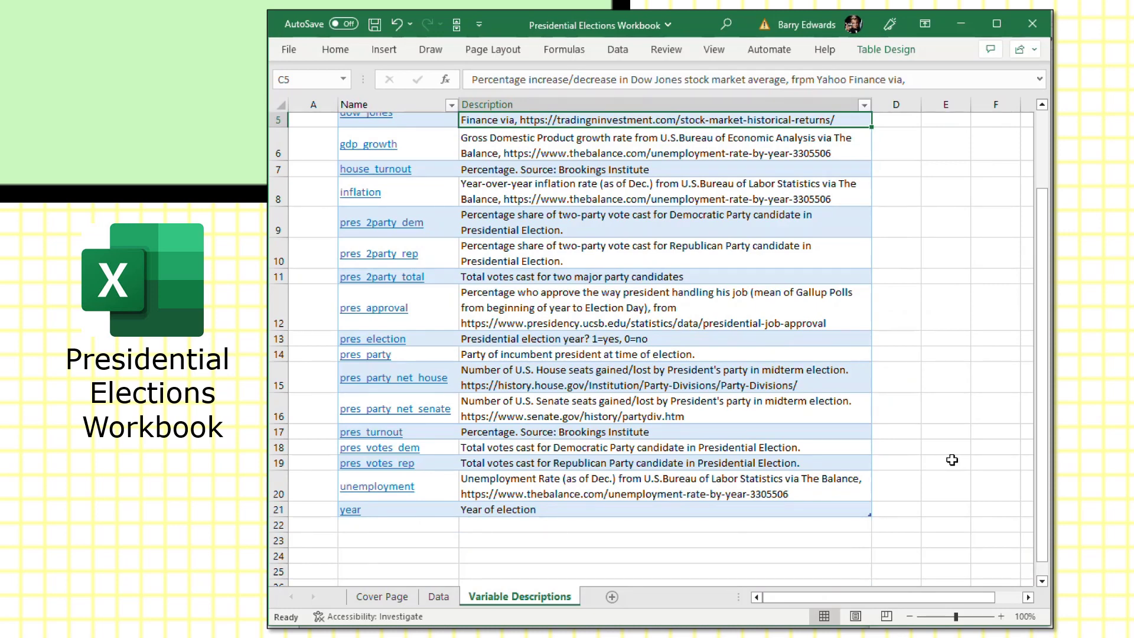
{"action": "scroll", "coordinate": [952, 461], "scroll_direction": "up", "scroll_amount": 2}
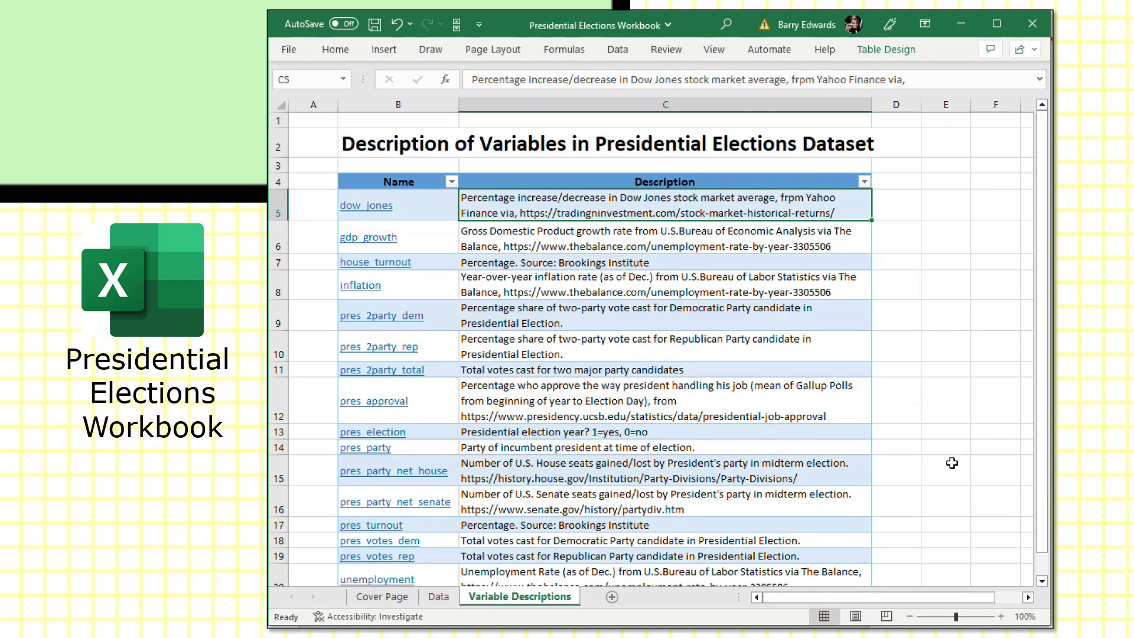
Review the Data sheet's columns and rows again, then return to the Cover Page.
{"action": "left_click", "coordinate": [441, 597]}
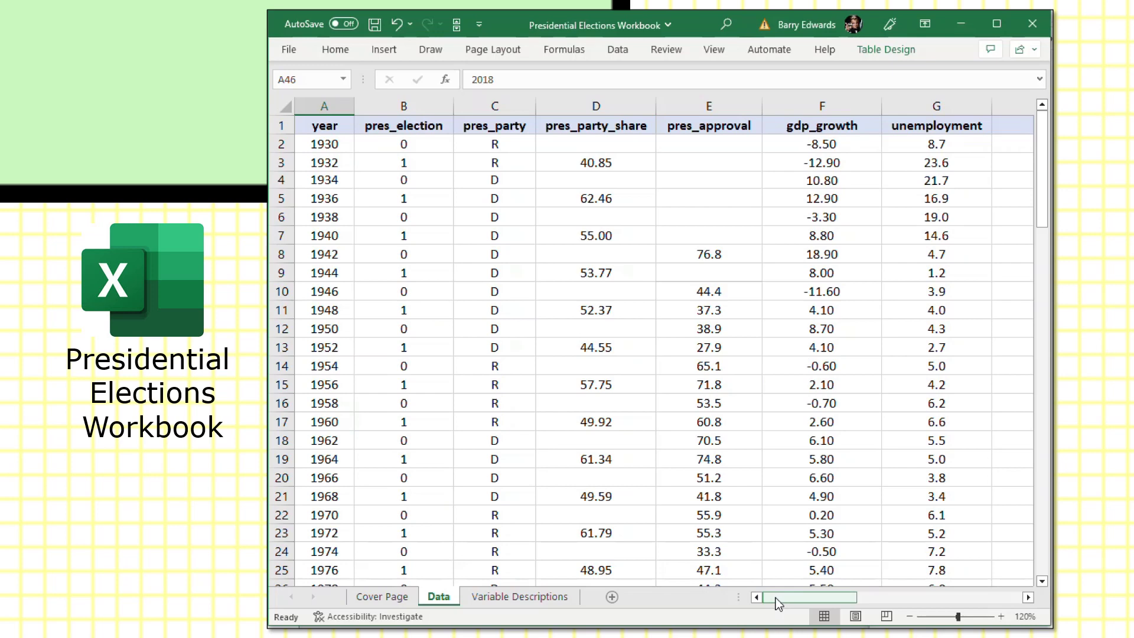
{"action": "left_click_drag", "start_coordinate": [775, 598], "coordinate": [713, 618]}
{"action": "left_click_drag", "start_coordinate": [841, 596], "coordinate": [821, 625]}
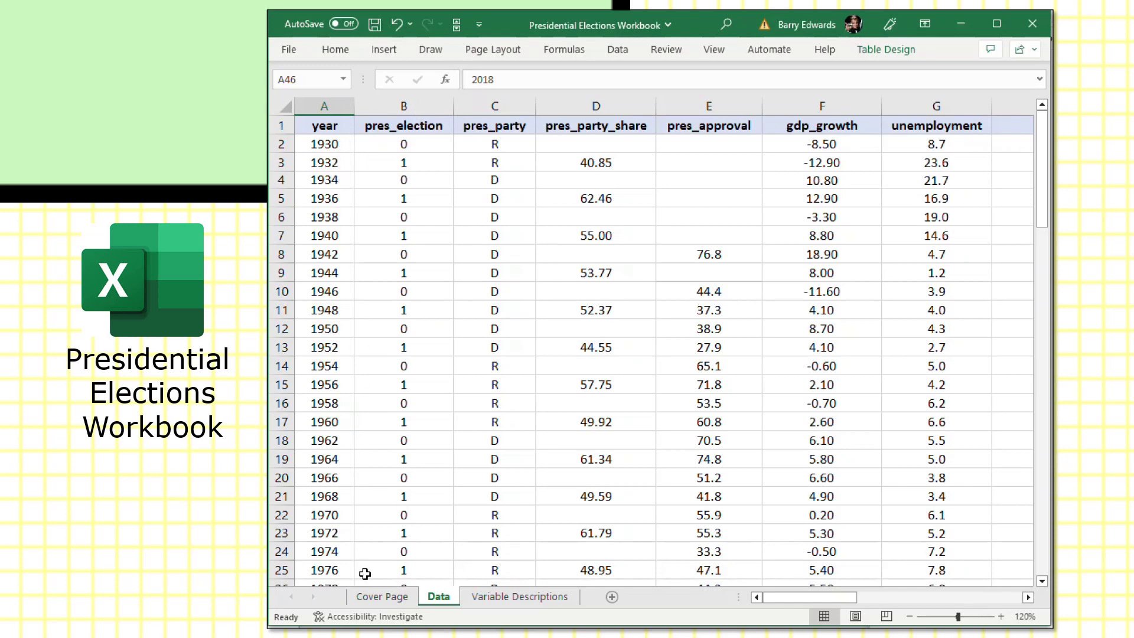
{"action": "scroll", "coordinate": [401, 496], "scroll_direction": "down", "scroll_amount": 3}
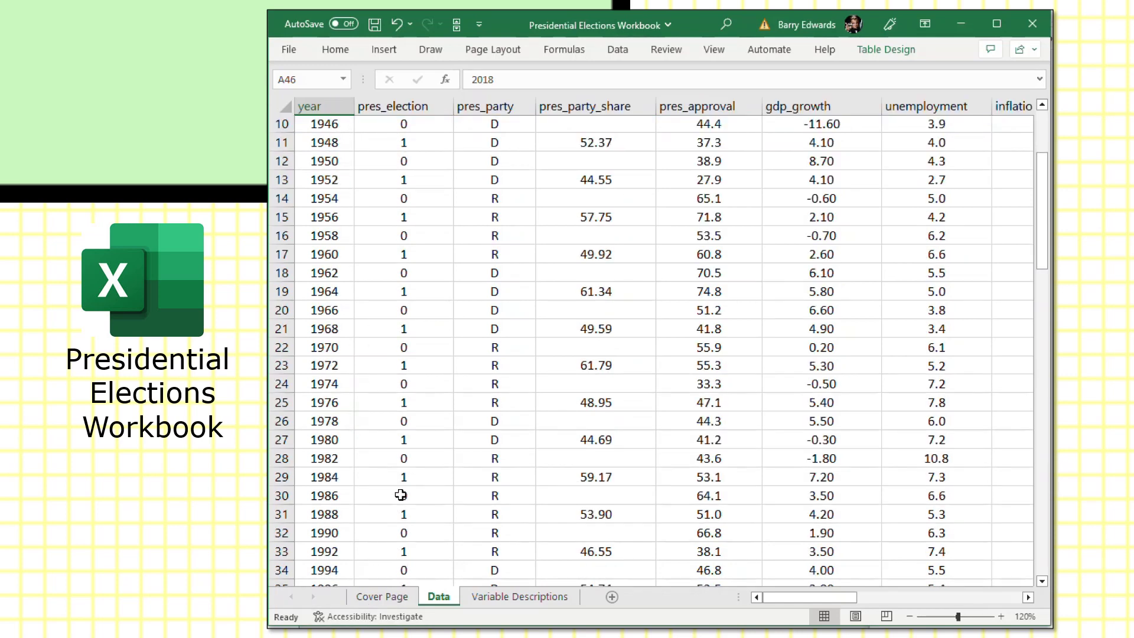
{"action": "scroll", "coordinate": [401, 495], "scroll_direction": "down", "scroll_amount": 3}
{"action": "scroll", "coordinate": [401, 495], "scroll_direction": "down", "scroll_amount": 3}
{"action": "scroll", "coordinate": [401, 495], "scroll_direction": "up", "scroll_amount": 9}
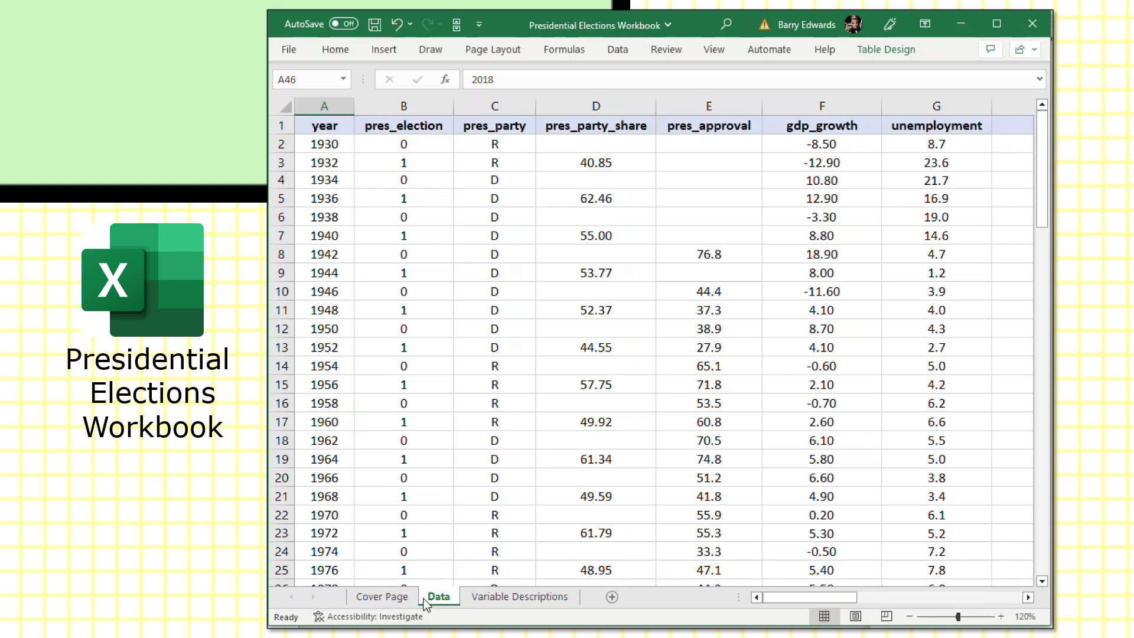
{"action": "left_click", "coordinate": [390, 598]}
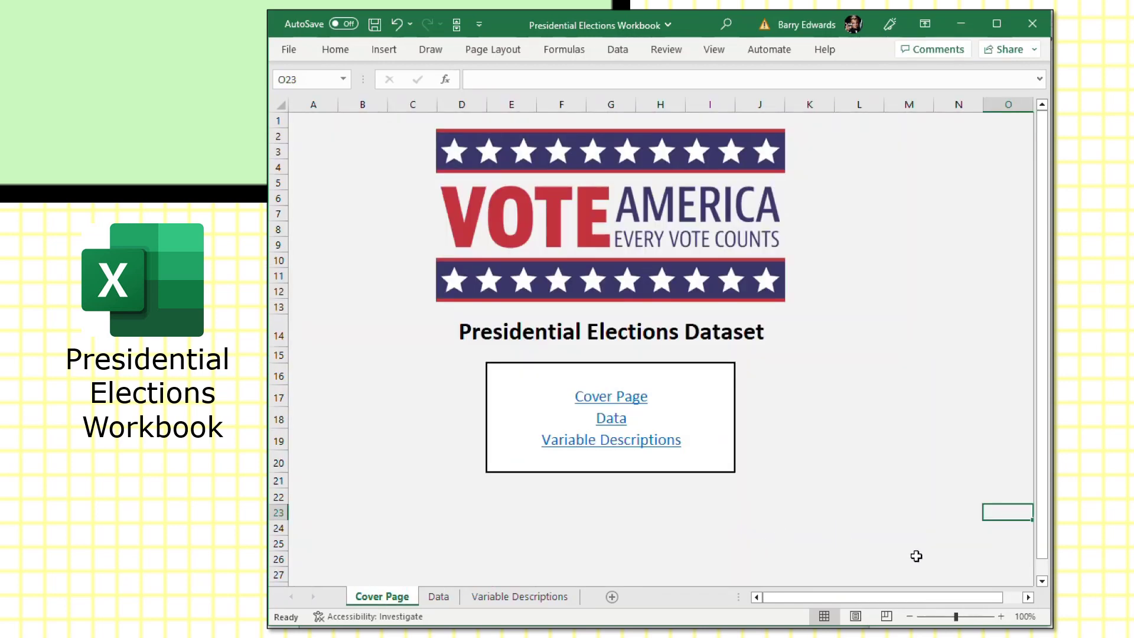